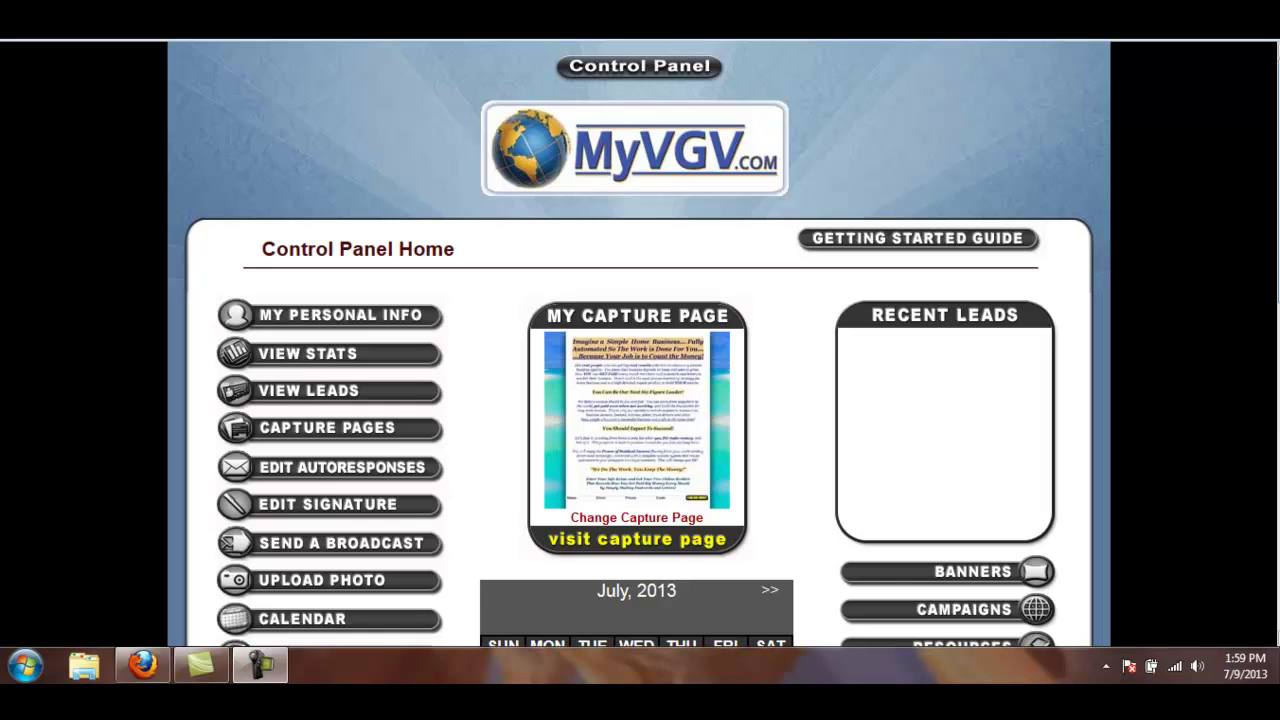
# Open the Frequently Asked Questions page and follow the ExtremeFastWeb.com link in the answer about getting your own domain name.
pyautogui.scroll(-10, 639, 345)
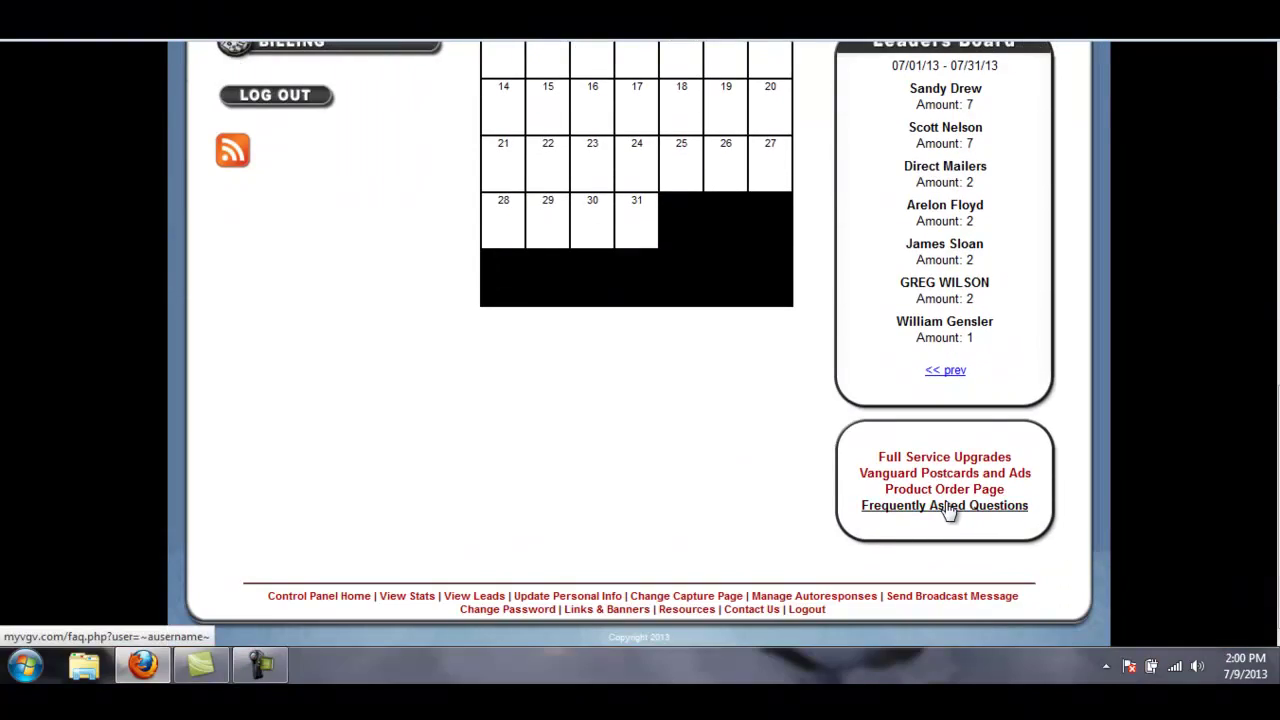
pyautogui.click(947, 508)
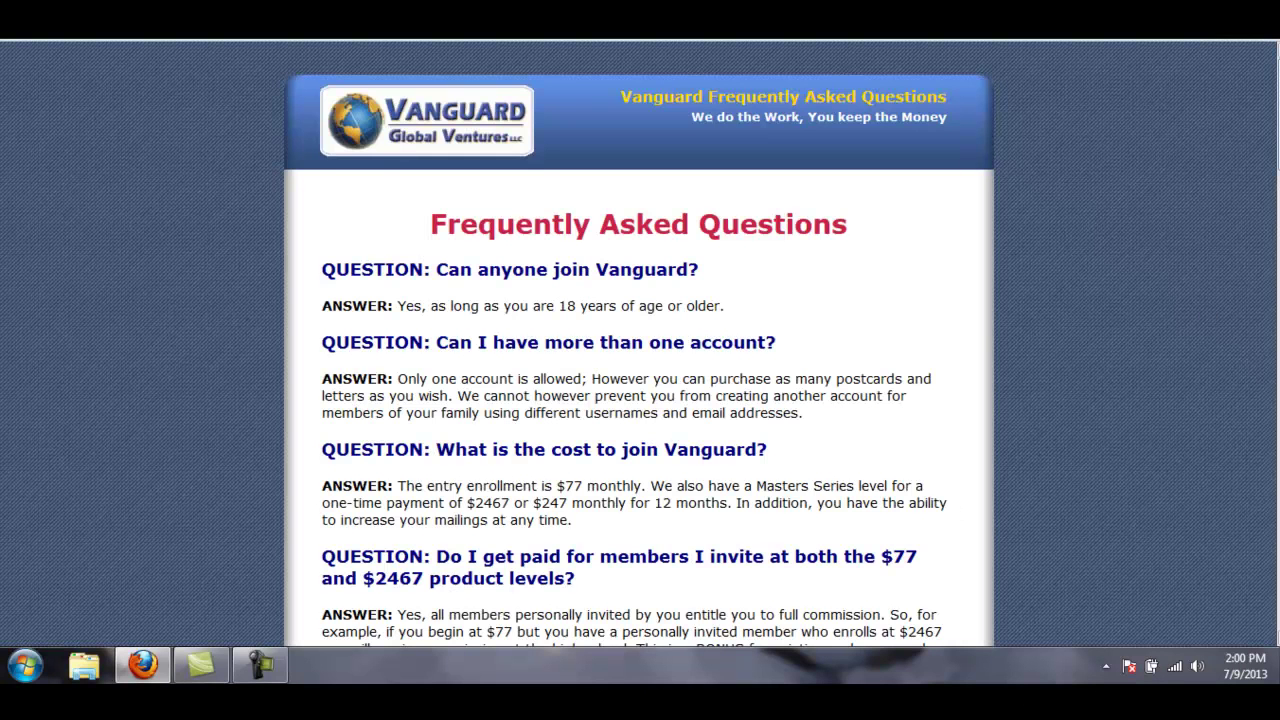
pyautogui.scroll(-5, 640, 345)
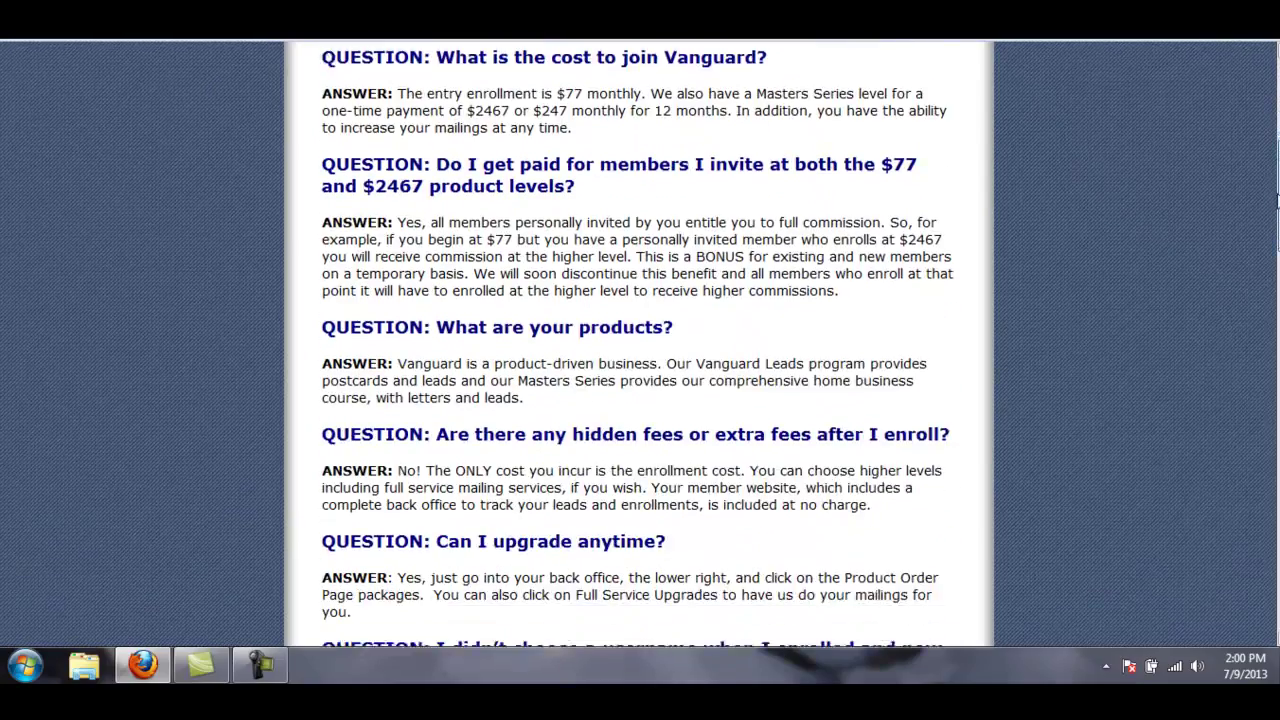
pyautogui.moveTo(1277, 194); pyautogui.dragTo(1265, 294)
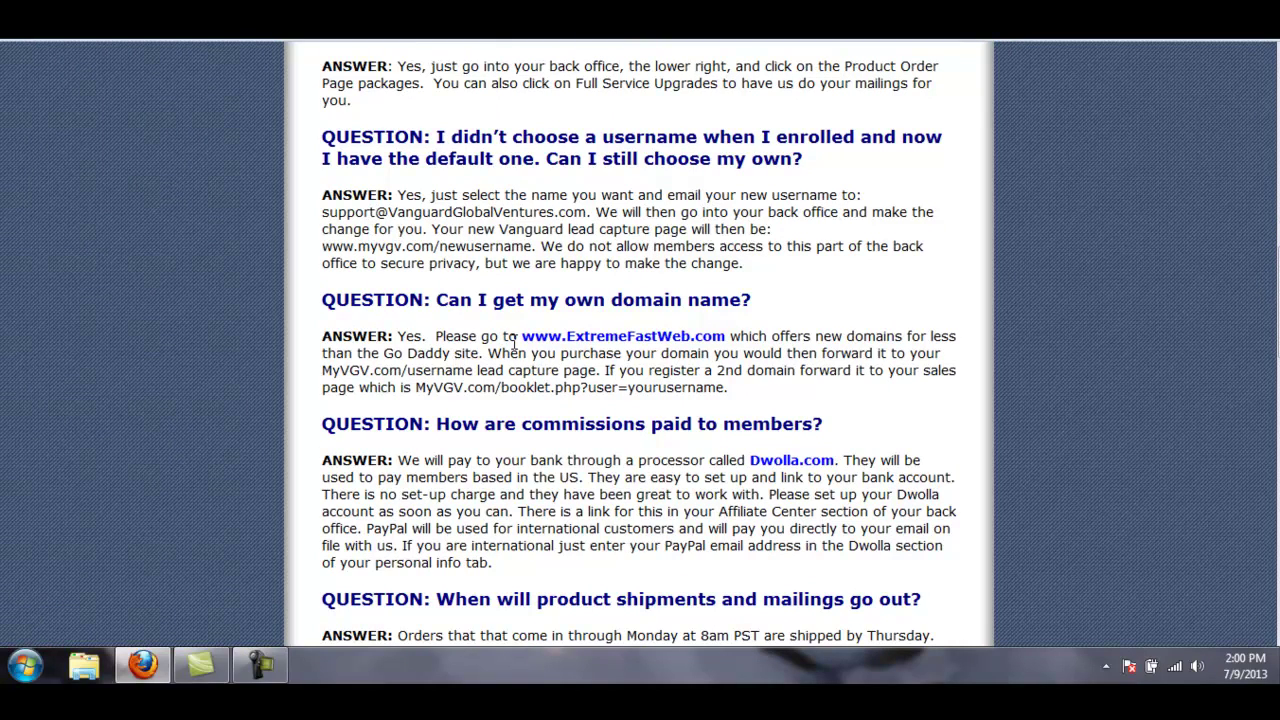
pyautogui.click(620, 340)
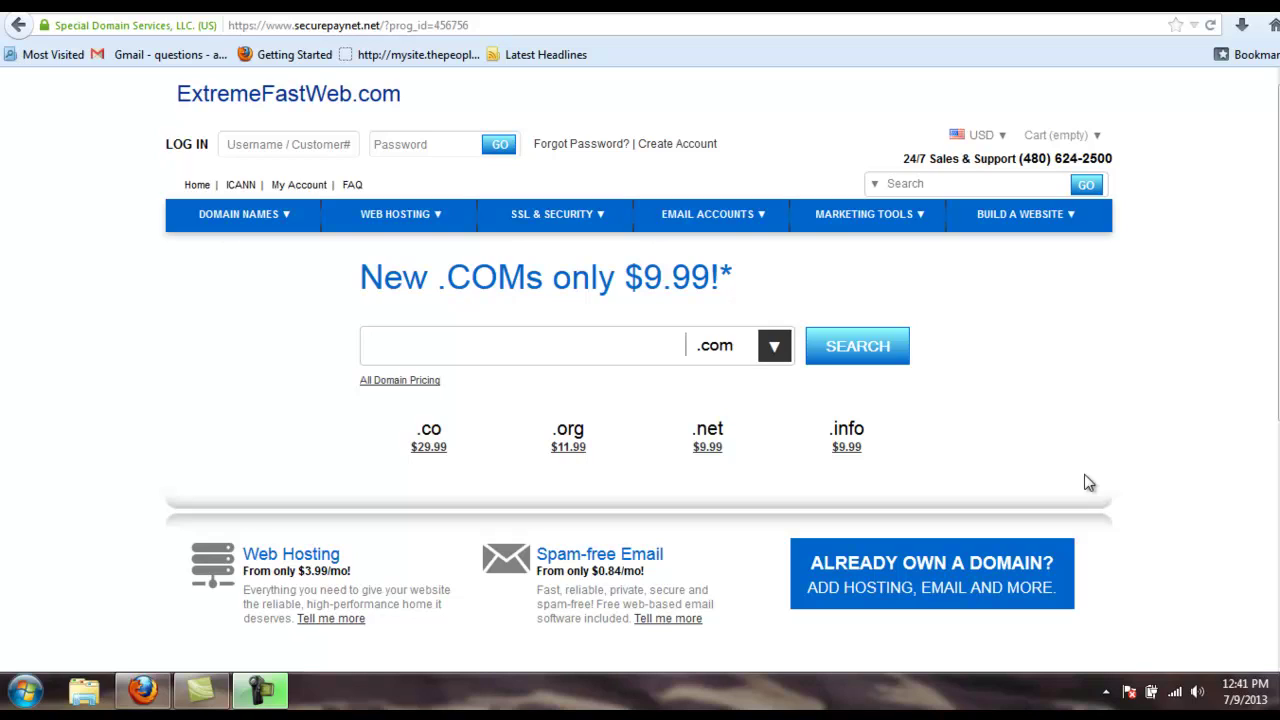
# Open the new account form and review its usage, account holder and login sections, including the password requirements.
pyautogui.click(666, 147)
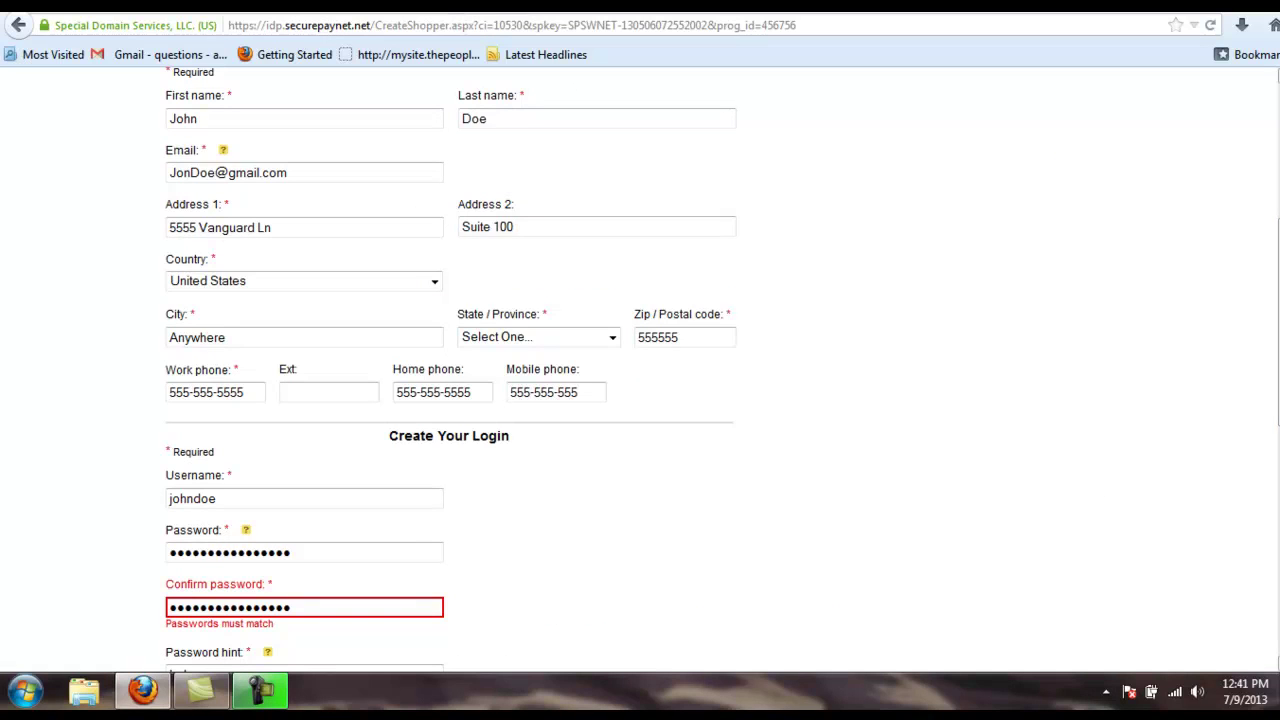
pyautogui.scroll(6, 1050, 160)
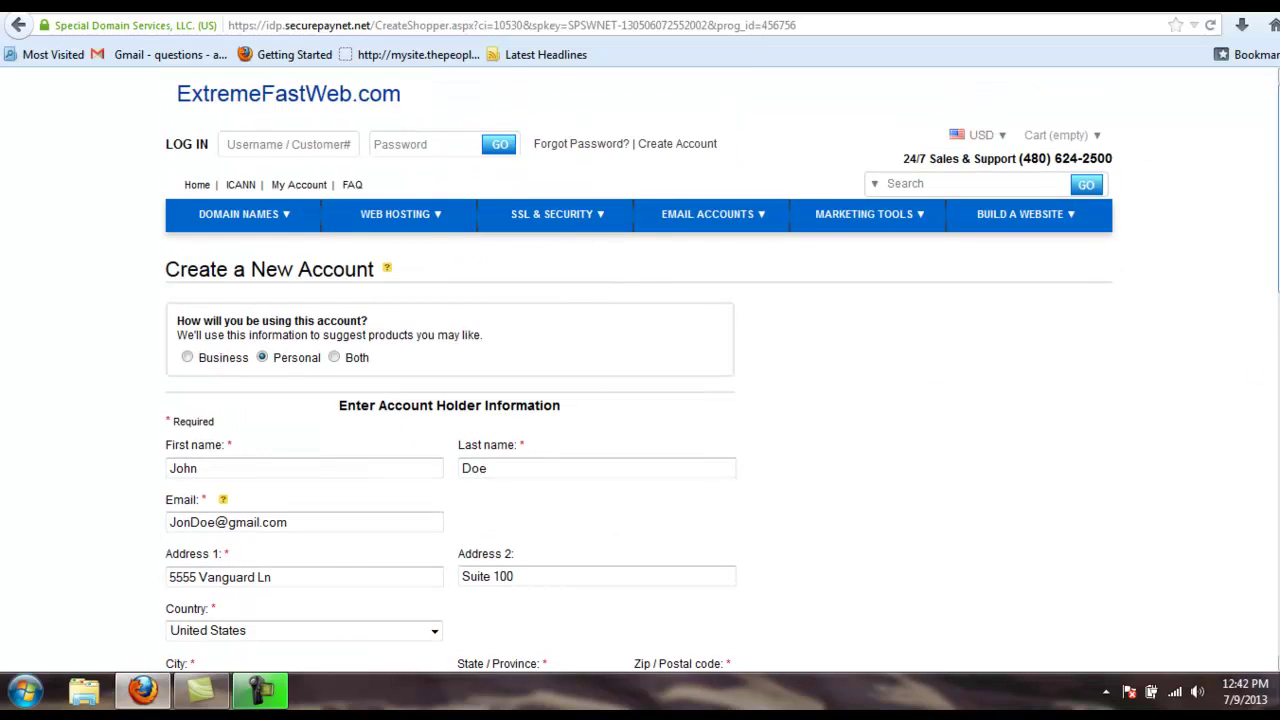
pyautogui.scroll(-3, 1251, 369)
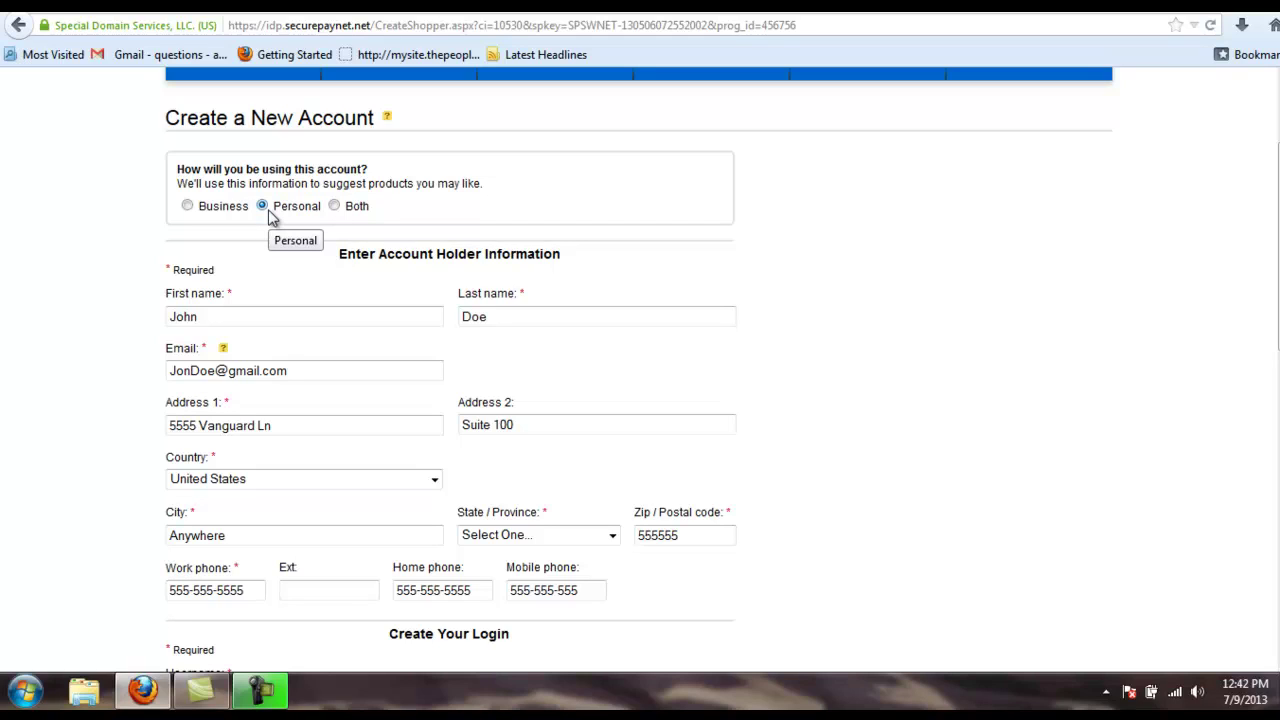
pyautogui.scroll(-2, 1243, 480)
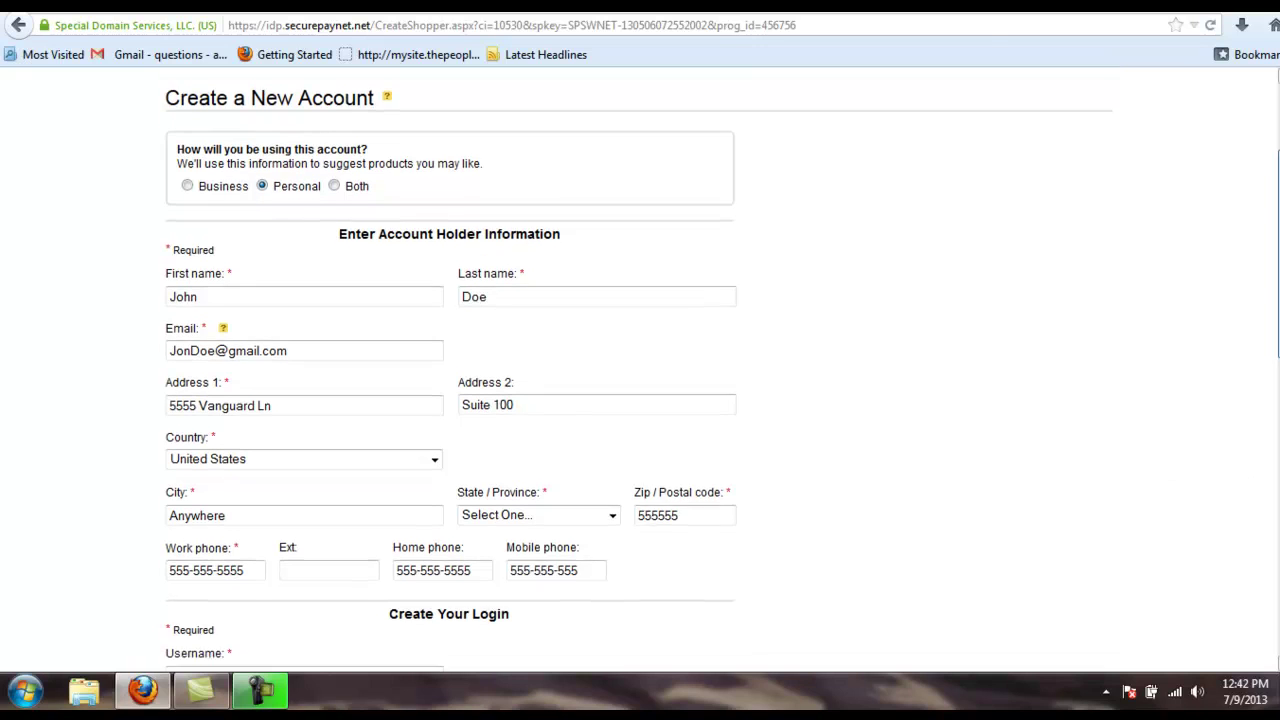
pyautogui.scroll(-3, 1243, 480)
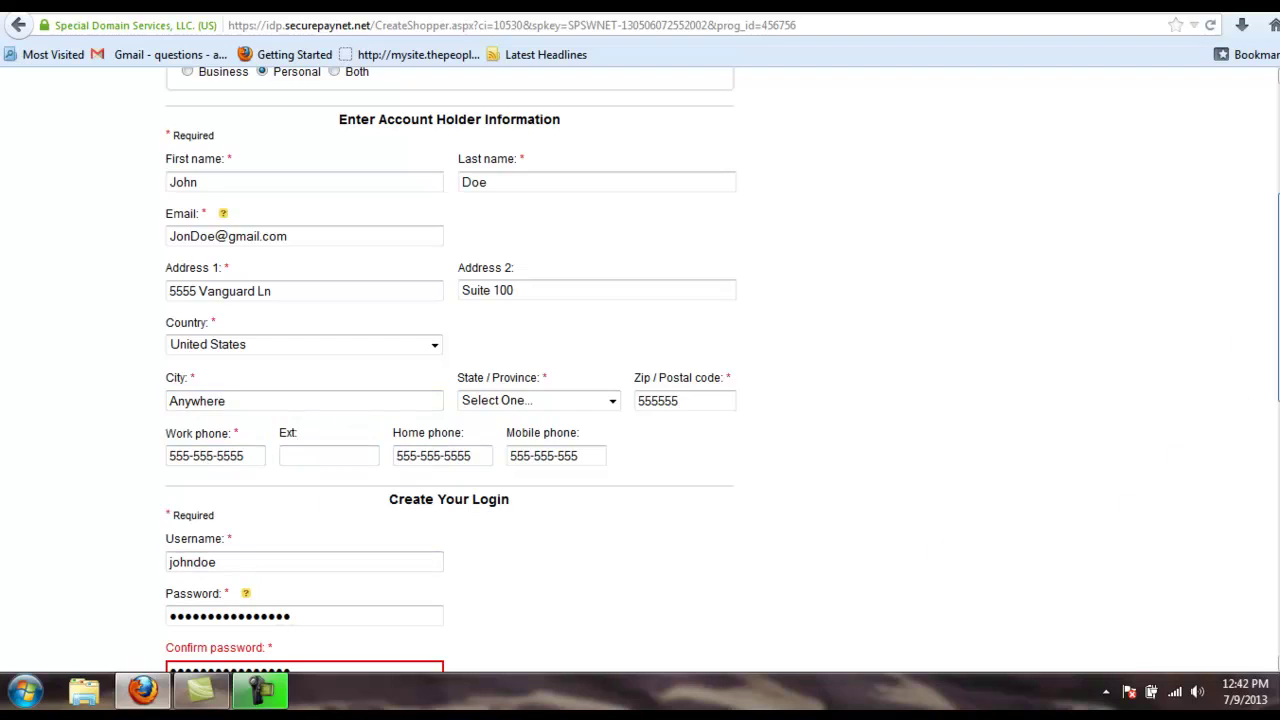
pyautogui.scroll(-3, 1276, 300)
pyautogui.scroll(-1, 1276, 300)
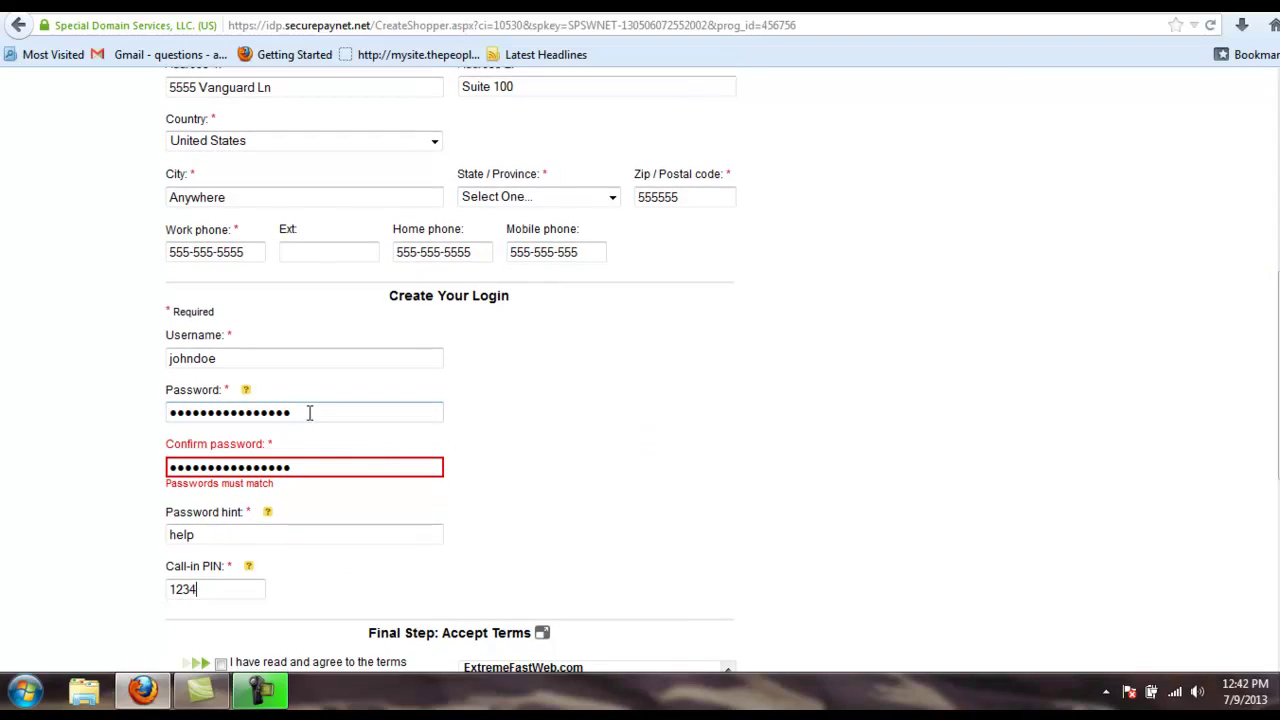
pyautogui.click(247, 396)
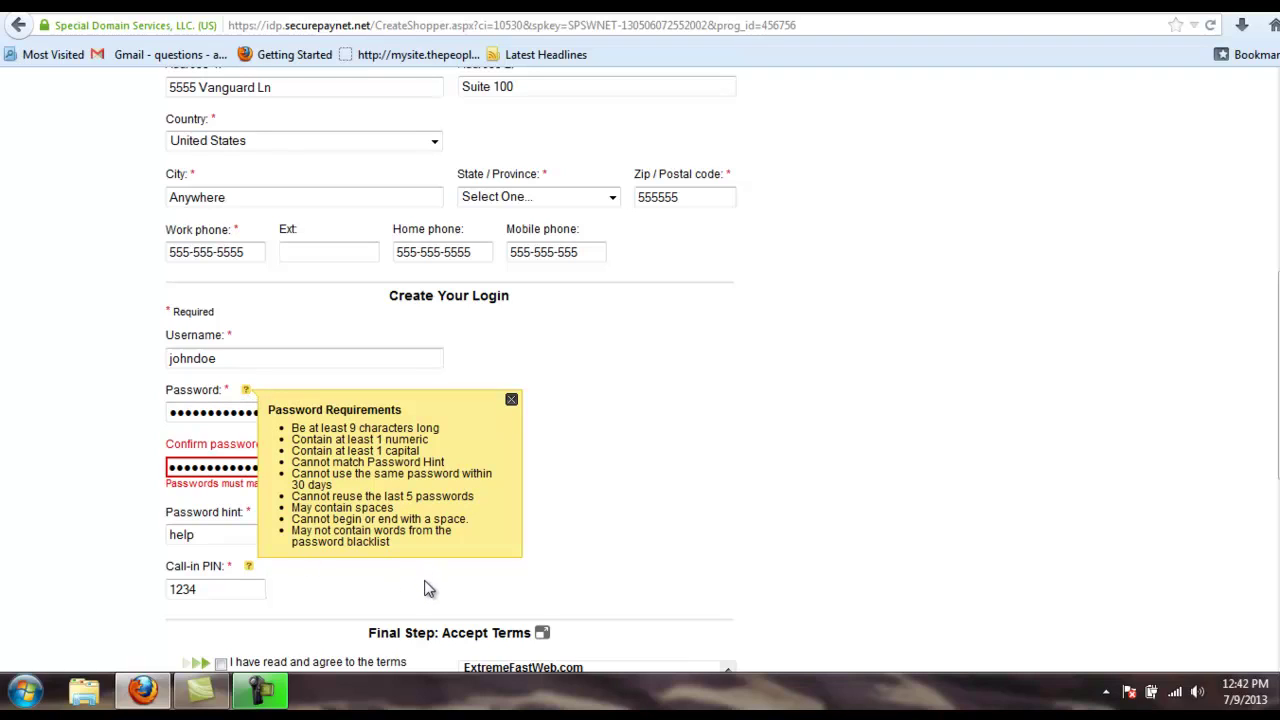
pyautogui.click(511, 399)
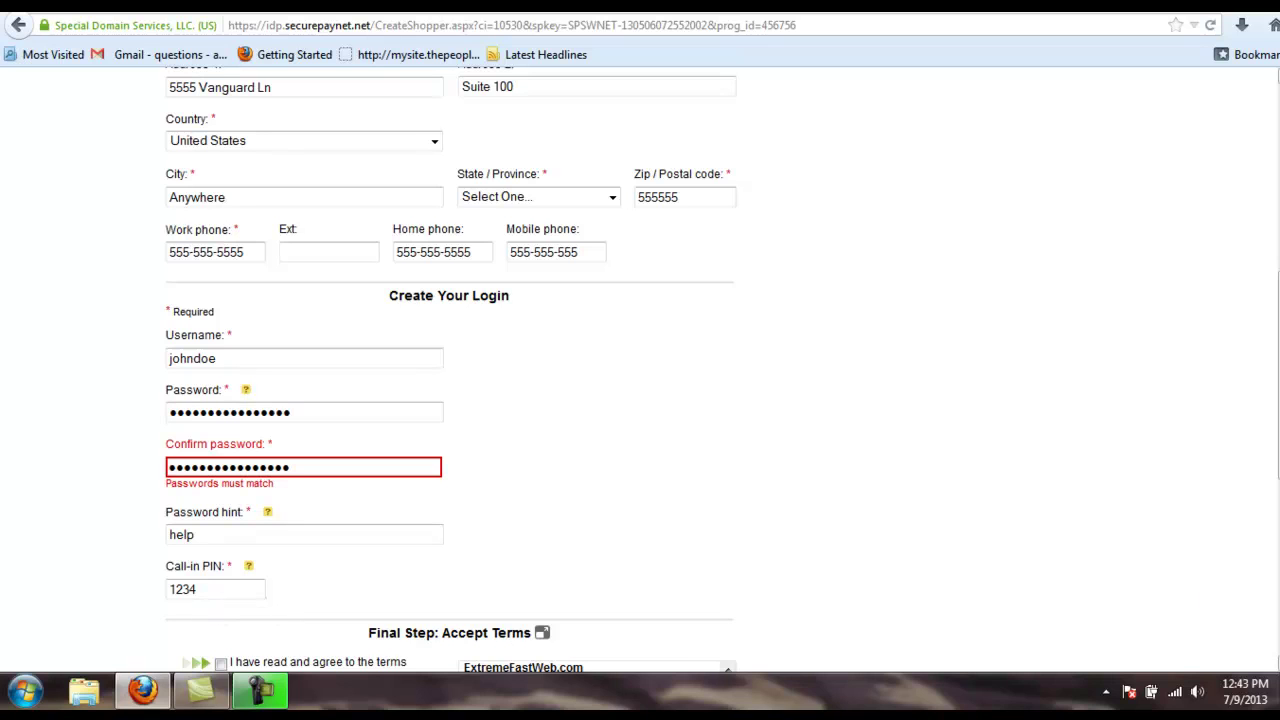
# Agree to the terms and conditions in the final section of the new account form.
pyautogui.scroll(-4, 286, 615)
pyautogui.scroll(-3, 260, 364)
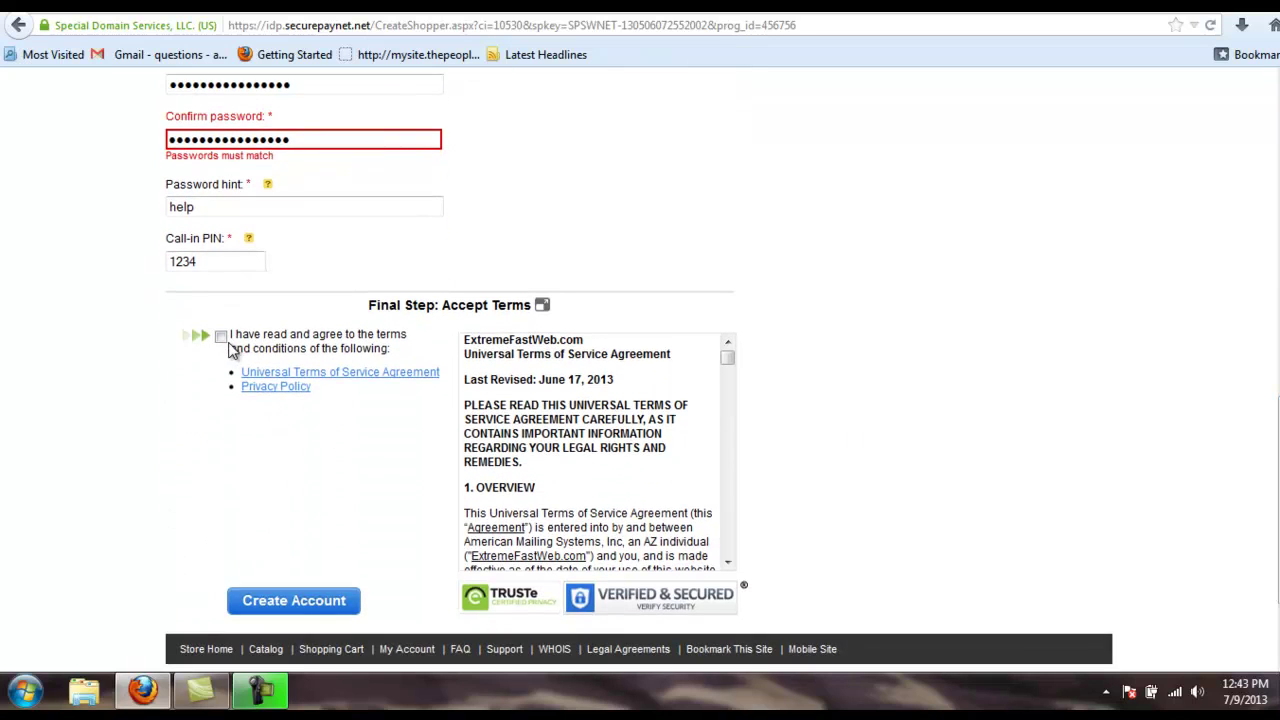
pyautogui.click(221, 338)
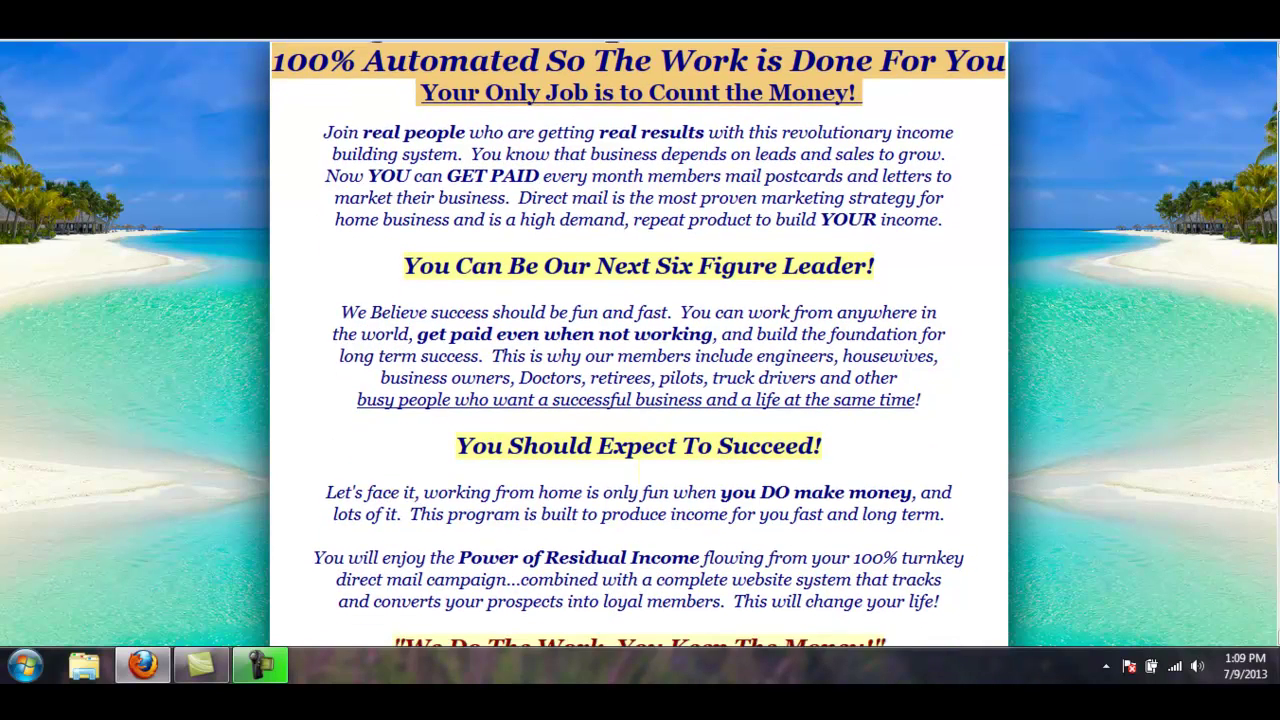
# Review the lead capture page down to its contact form, and look through the Vanguard Booklet page.
pyautogui.moveTo(1278, 388); pyautogui.dragTo(1278, 443)
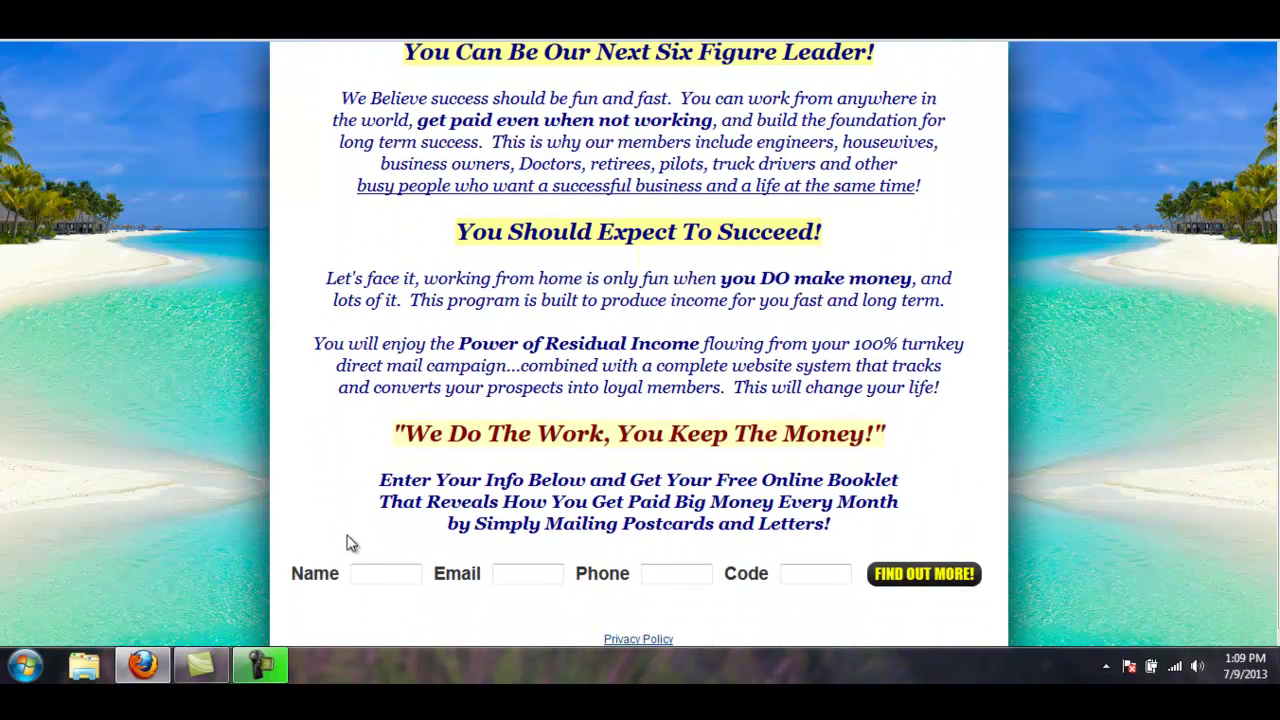
pyautogui.click(364, 573)
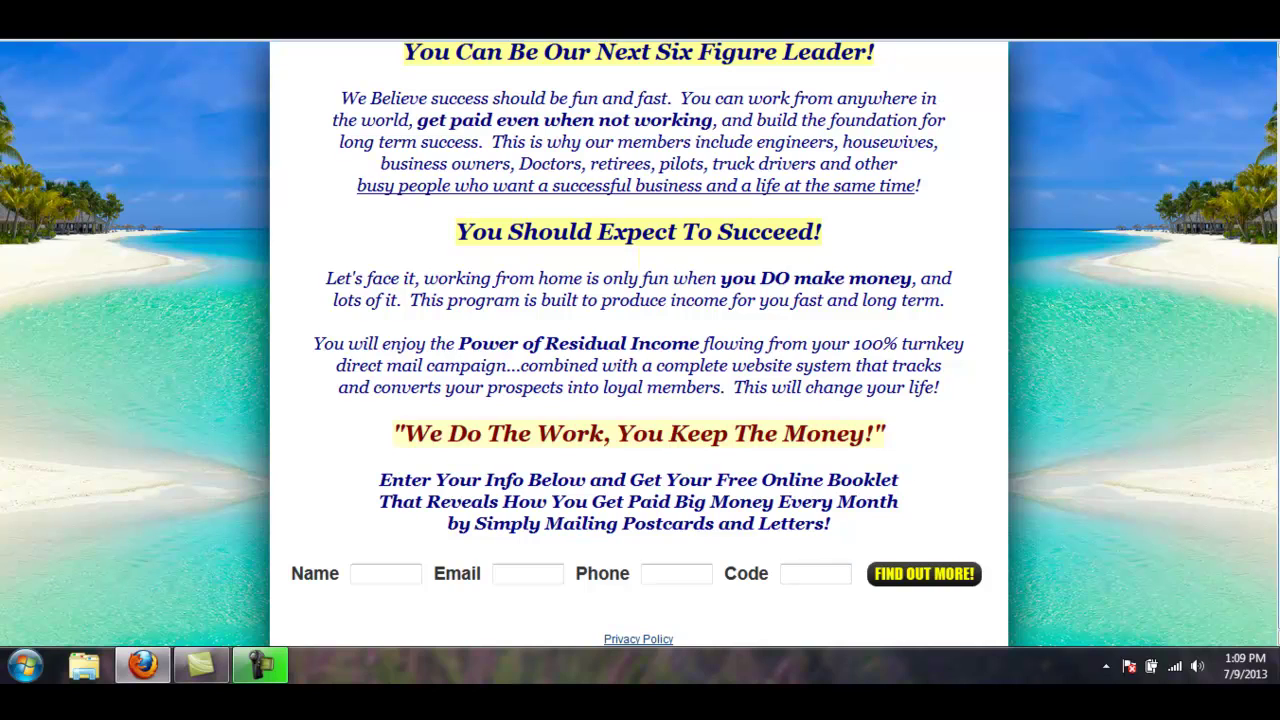
pyautogui.scroll(5, 640, 340)
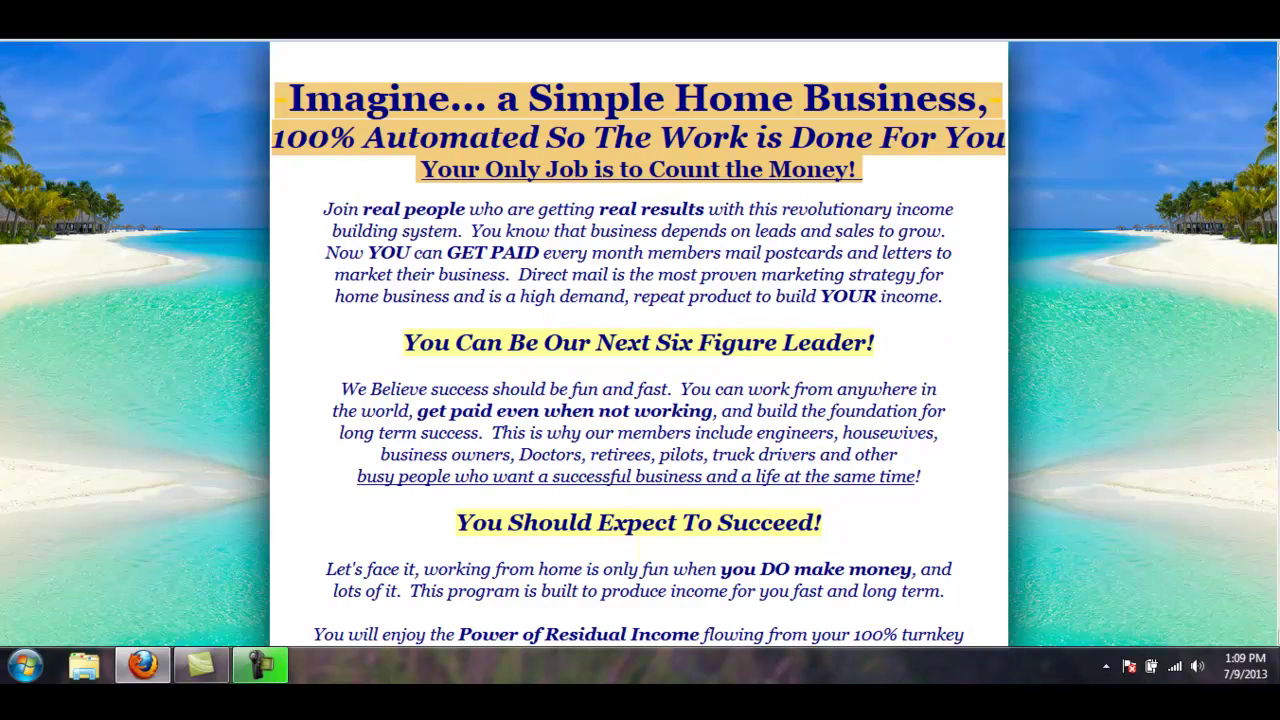
pyautogui.scroll(-5, 463, 480)
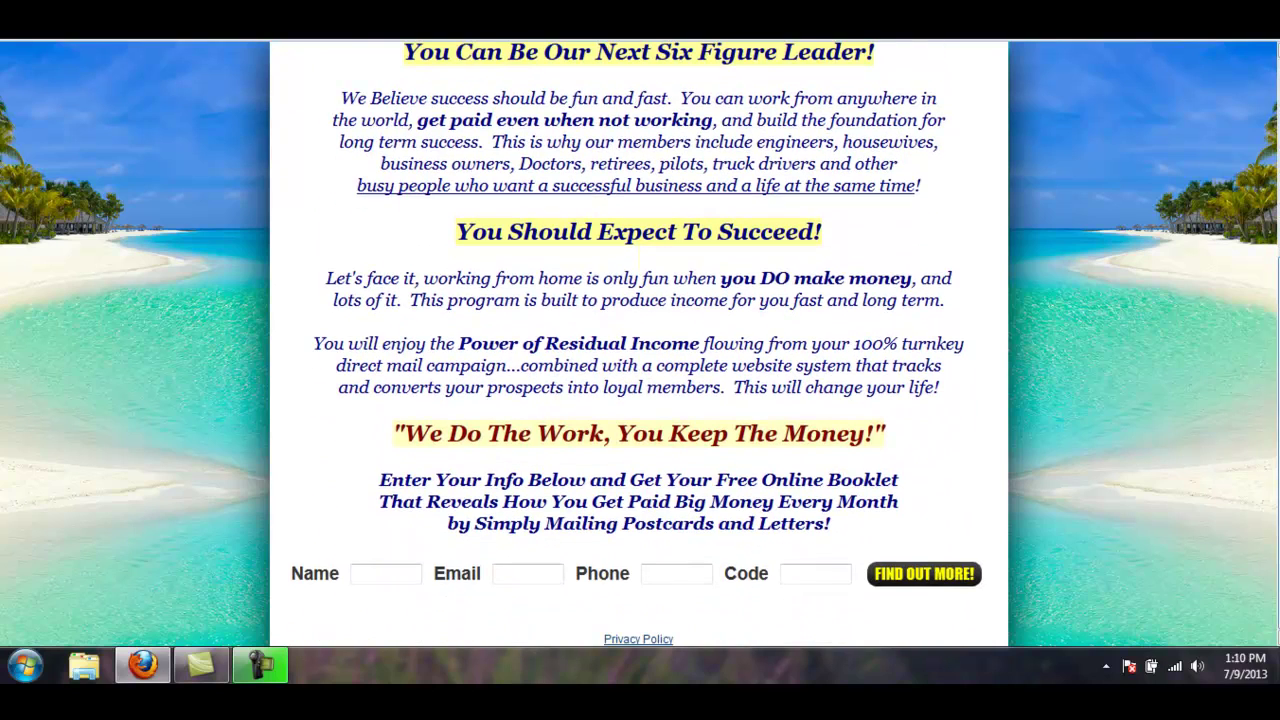
pyautogui.click(358, 569)
pyautogui.scroll(5, 640, 400)
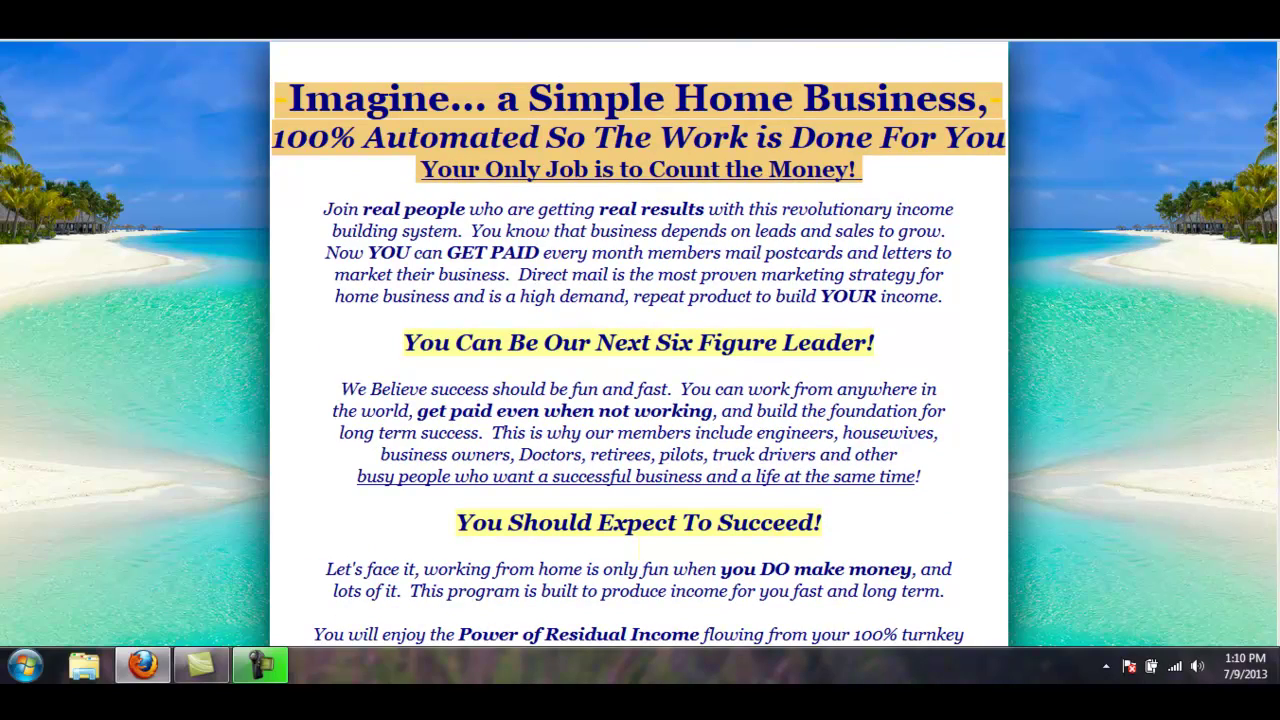
pyautogui.hotkey('ctrl', 'Tab')
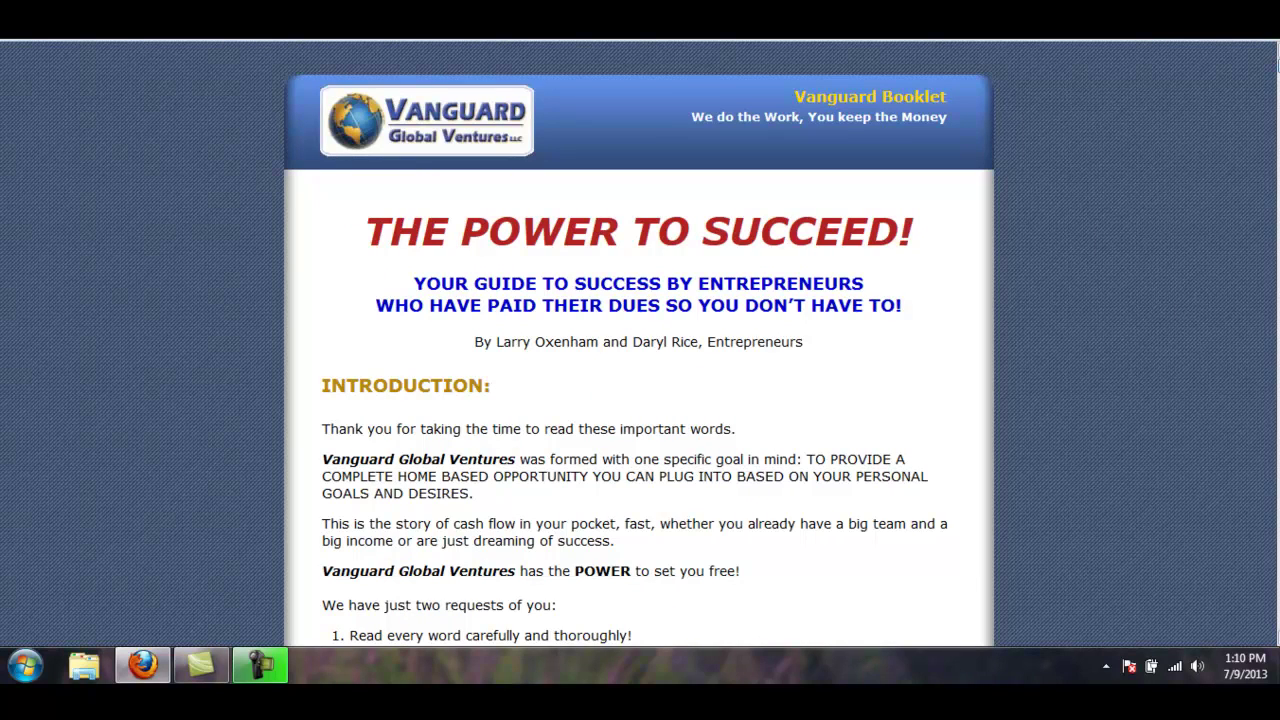
pyautogui.moveTo(1277, 62); pyautogui.dragTo(1277, 630)
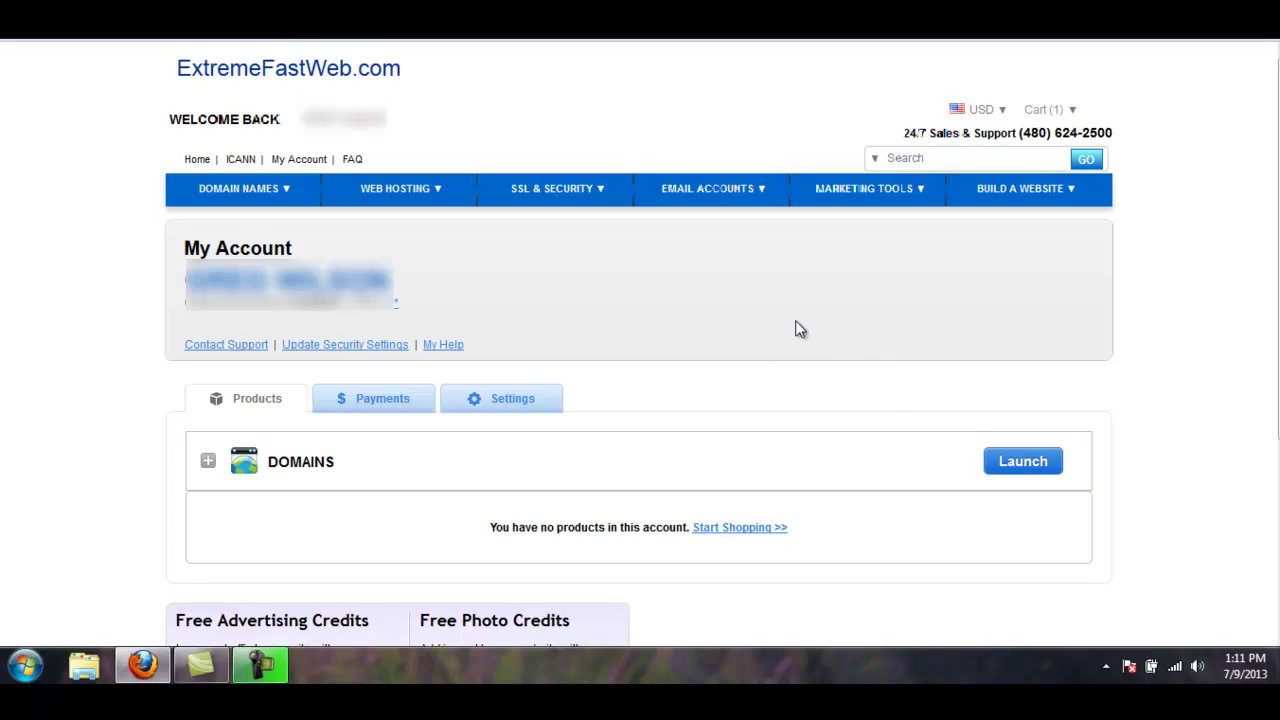
# Start shopping from the account page and check whether the .com domain myvgv is available.
pyautogui.click(718, 533)
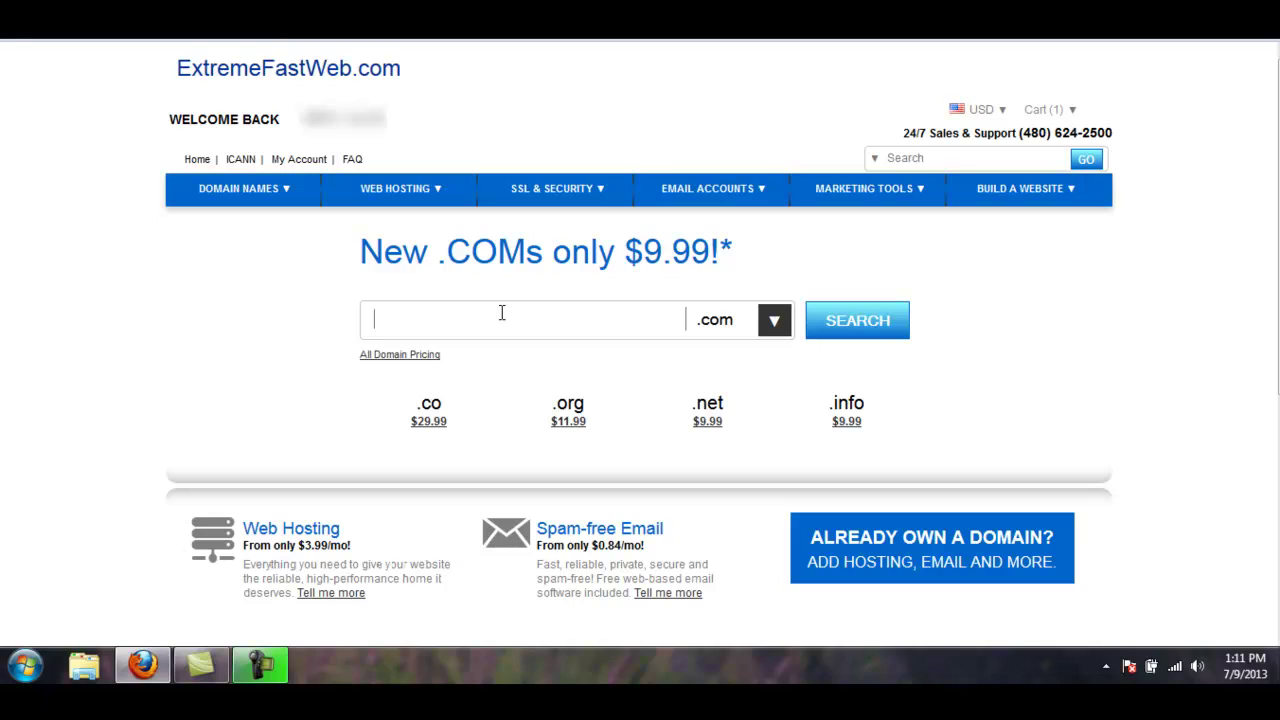
pyautogui.write('mg')
pyautogui.press('BackSpace')
pyautogui.write('yvgv')
pyautogui.click(834, 320)
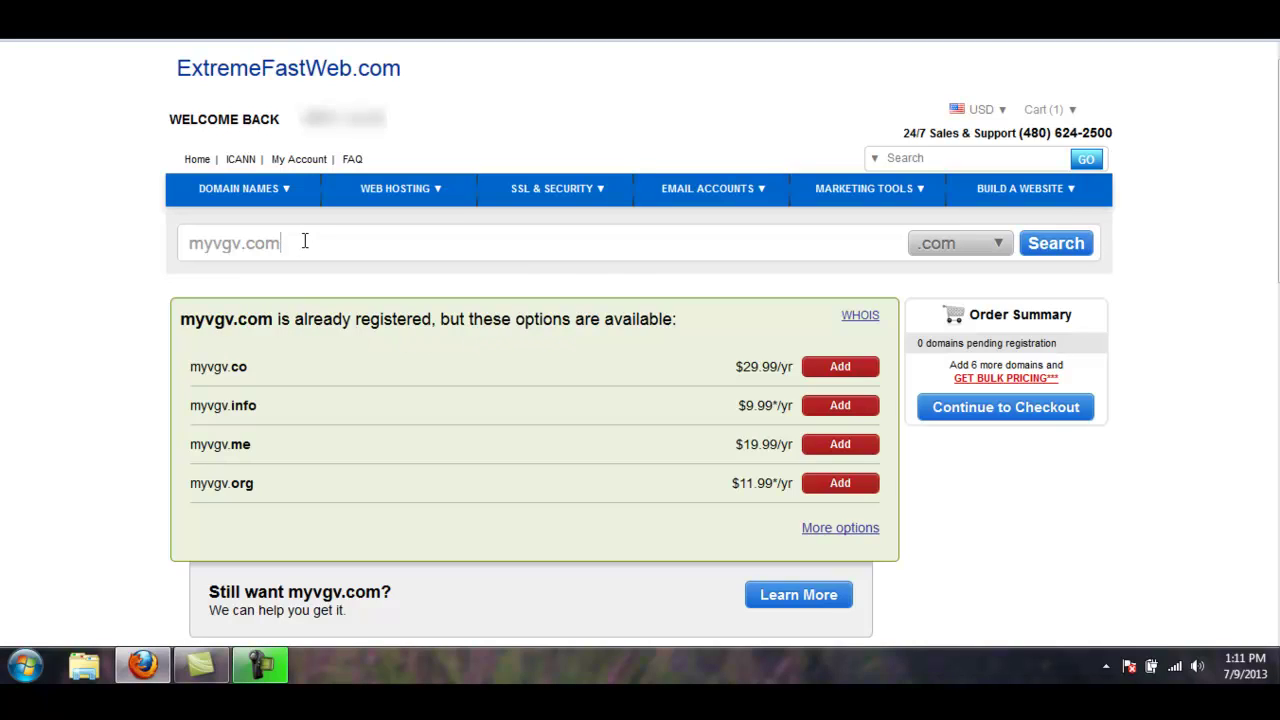
# Replace the searched name with vgvbiz and check the availability of the .com domain.
pyautogui.moveTo(306, 238); pyautogui.dragTo(151, 234)
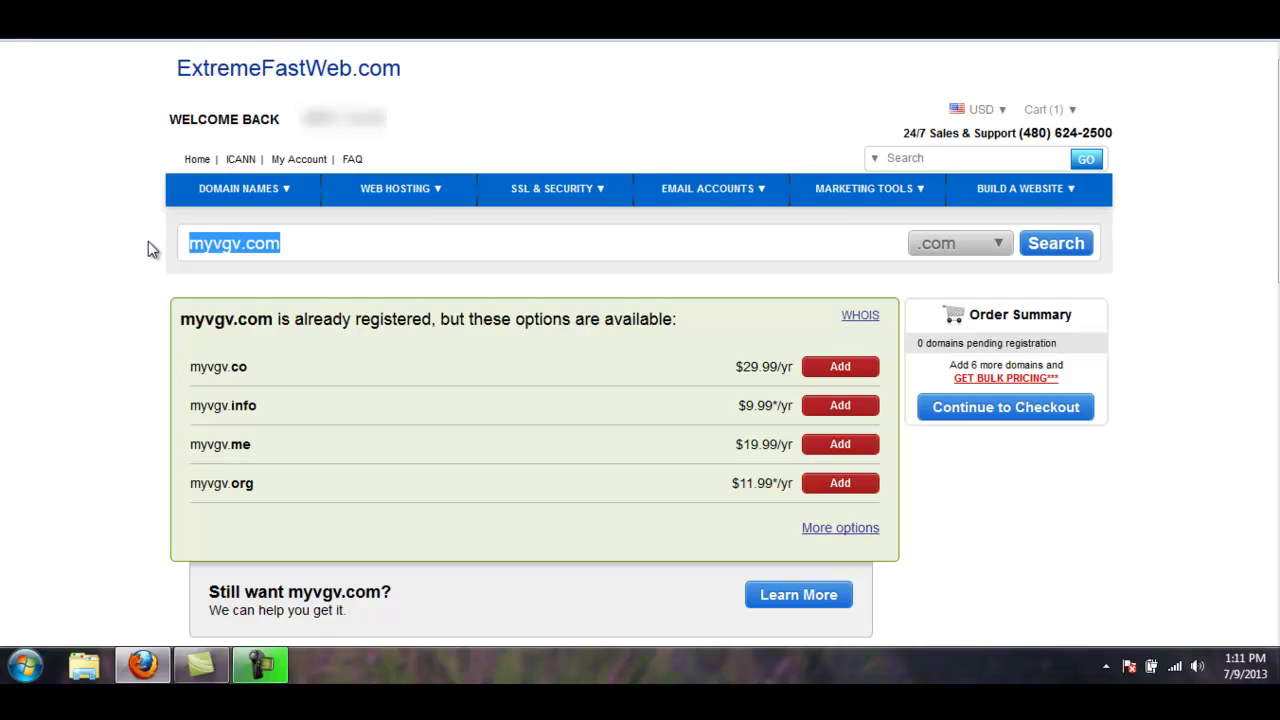
pyautogui.write('vgv')
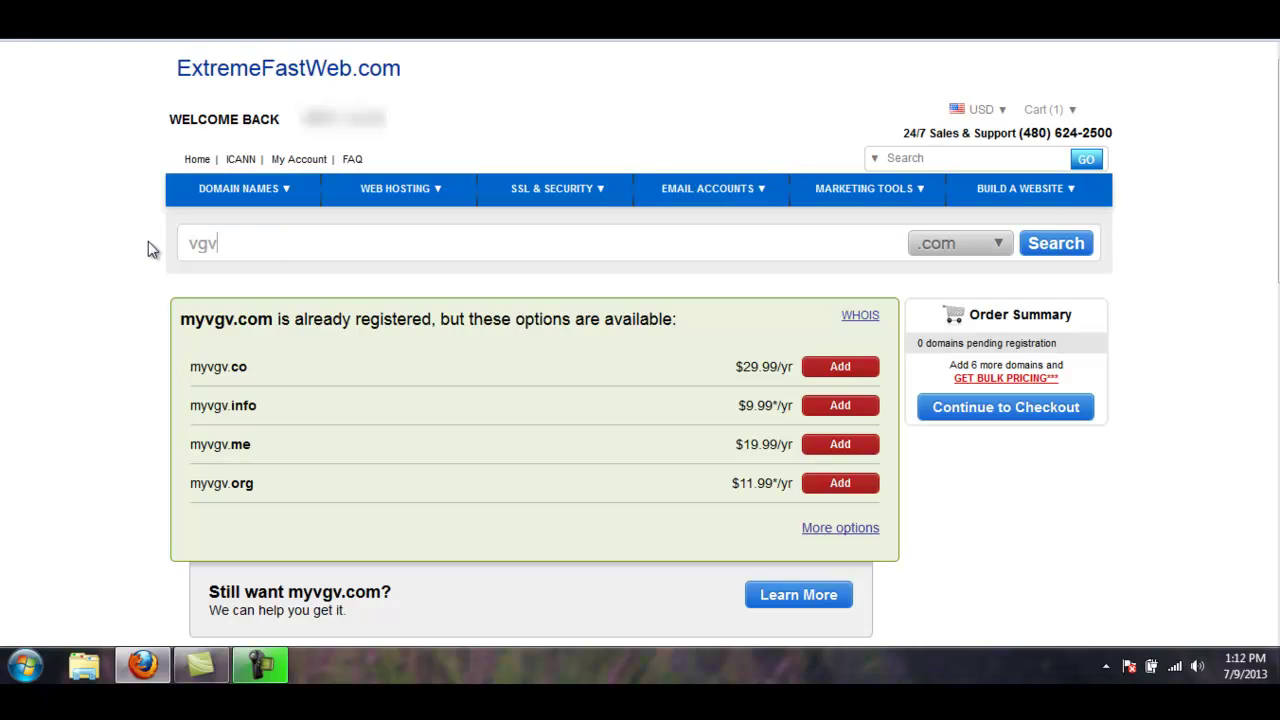
pyautogui.write('biz')
pyautogui.click(1055, 245)
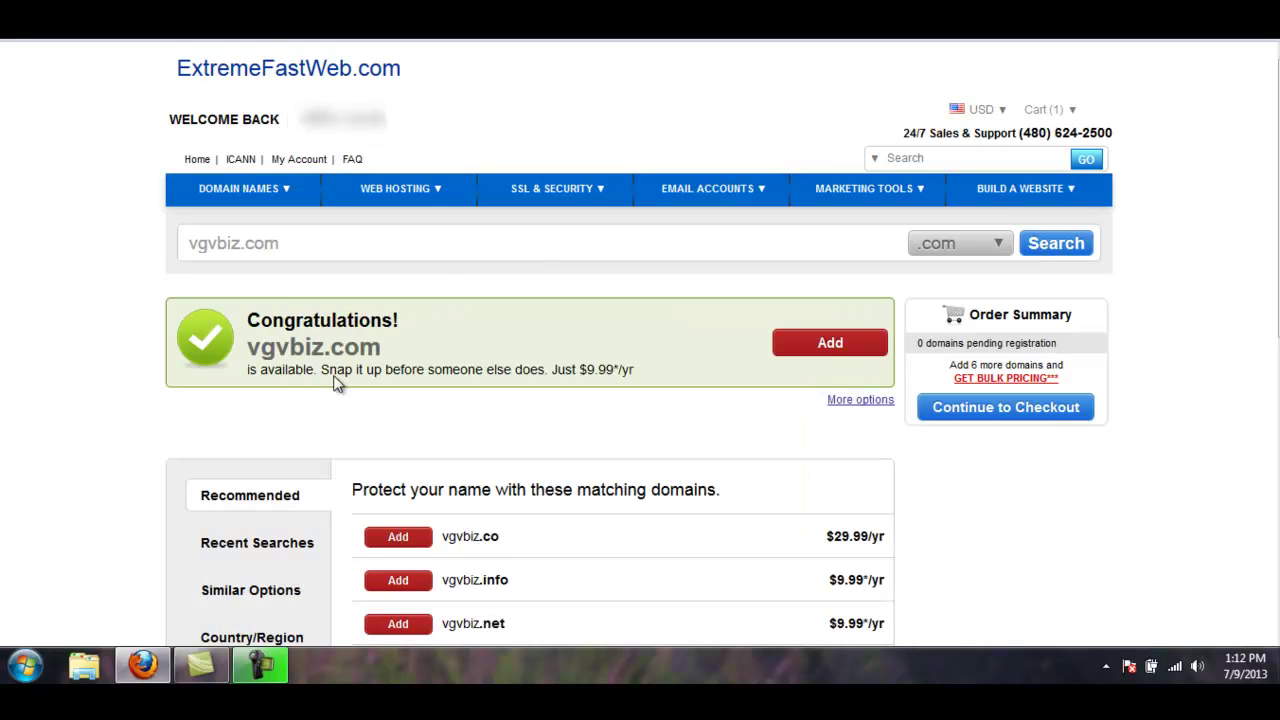
# Review the matching domain extensions and add vgvbiz.info to the order.
pyautogui.scroll(-5, 640, 400)
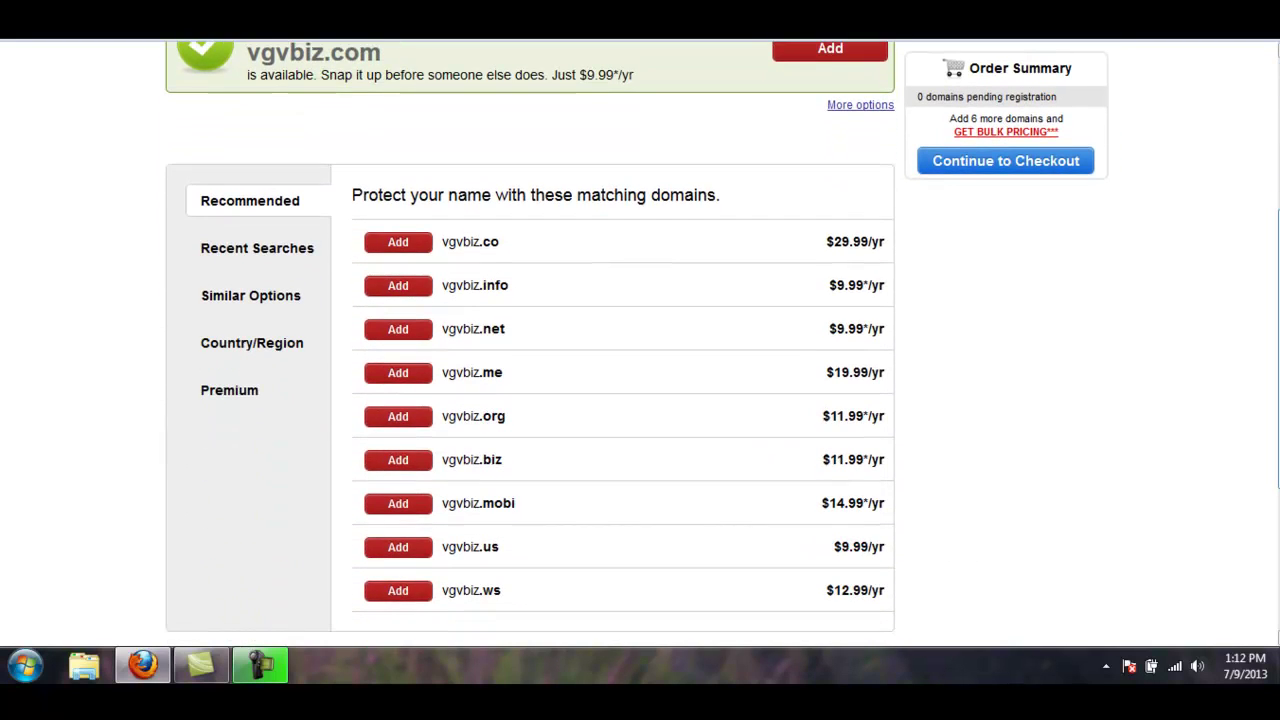
pyautogui.scroll(3, 640, 400)
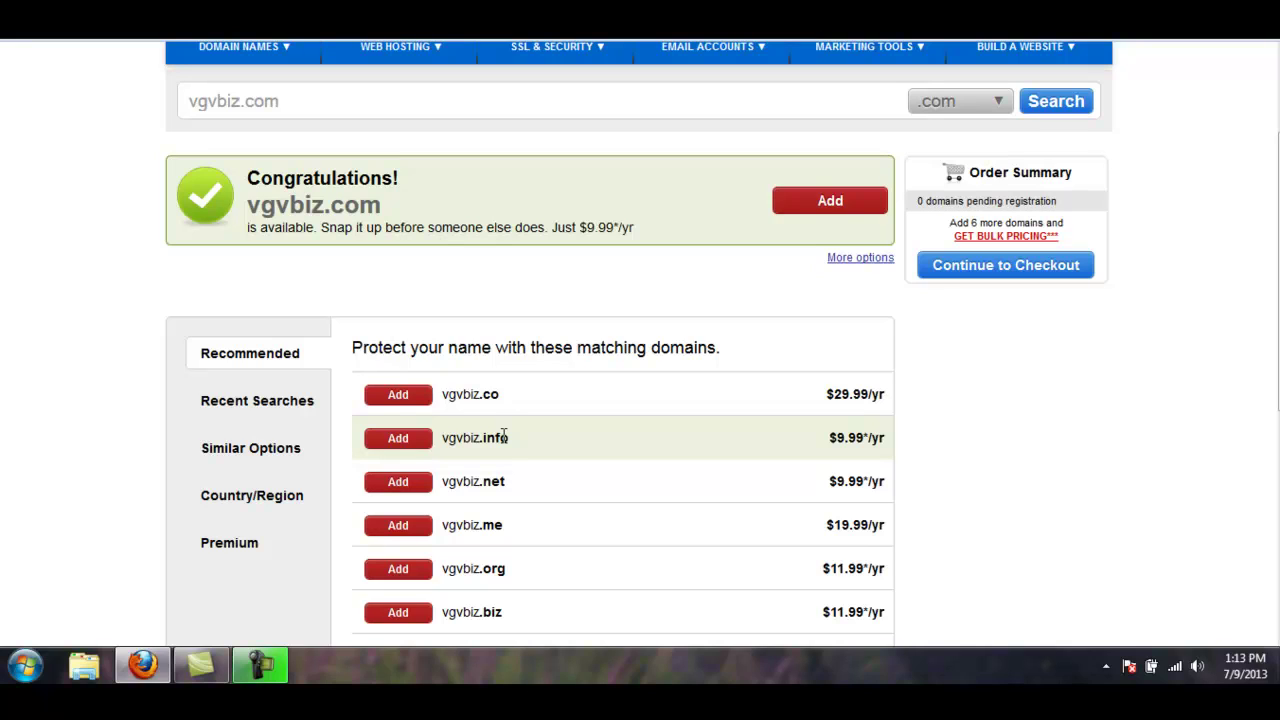
pyautogui.click(398, 440)
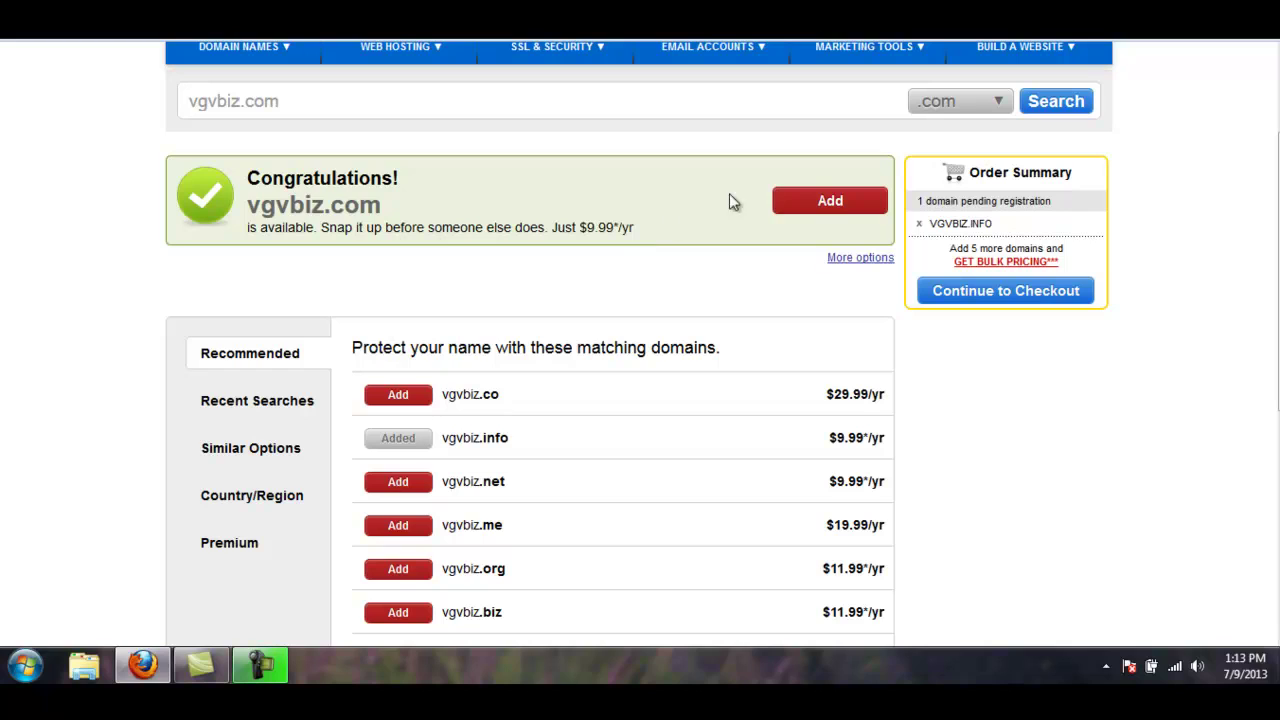
# Proceed to the order review without adding private registration, the website seal, hosting or email.
pyautogui.click(1000, 291)
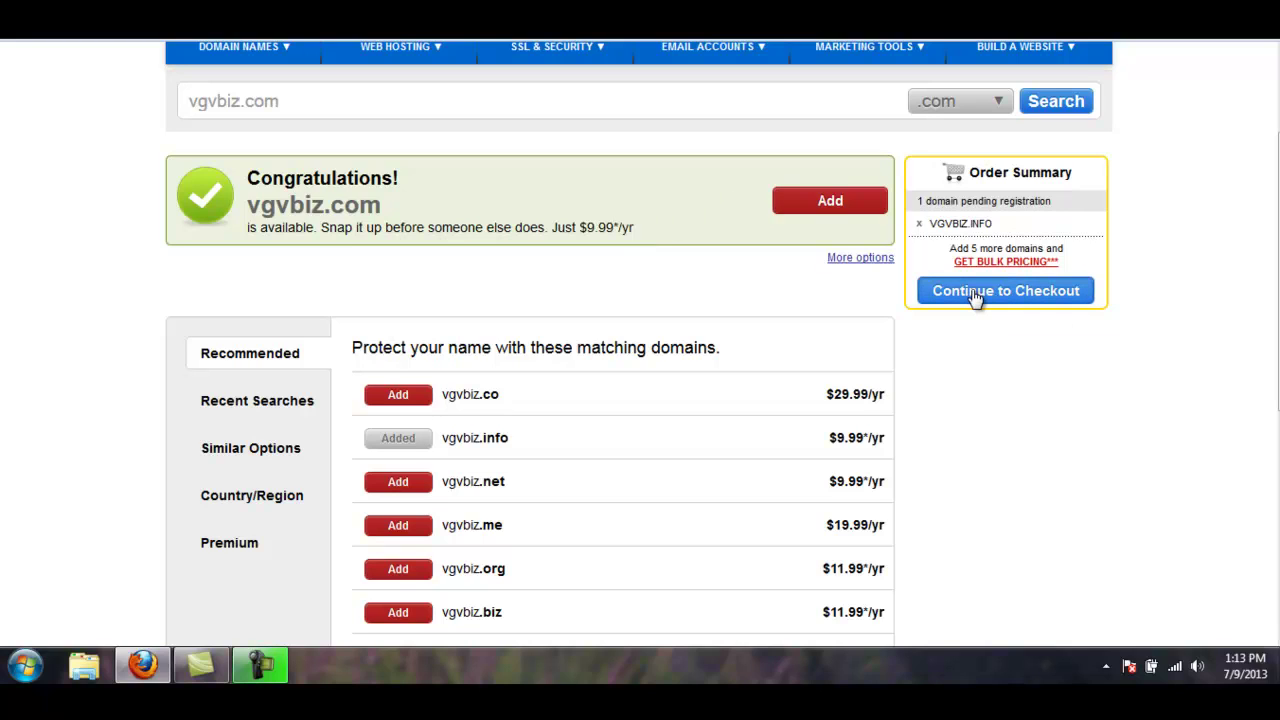
pyautogui.click(971, 289)
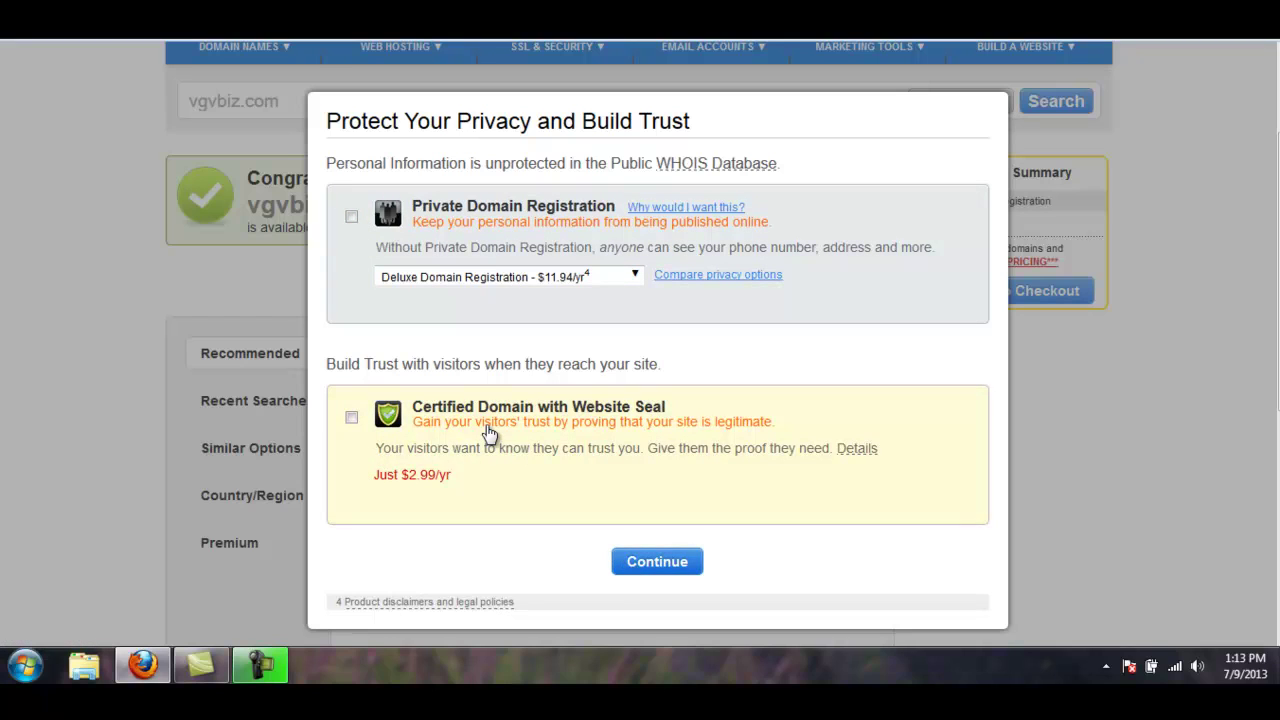
pyautogui.click(657, 562)
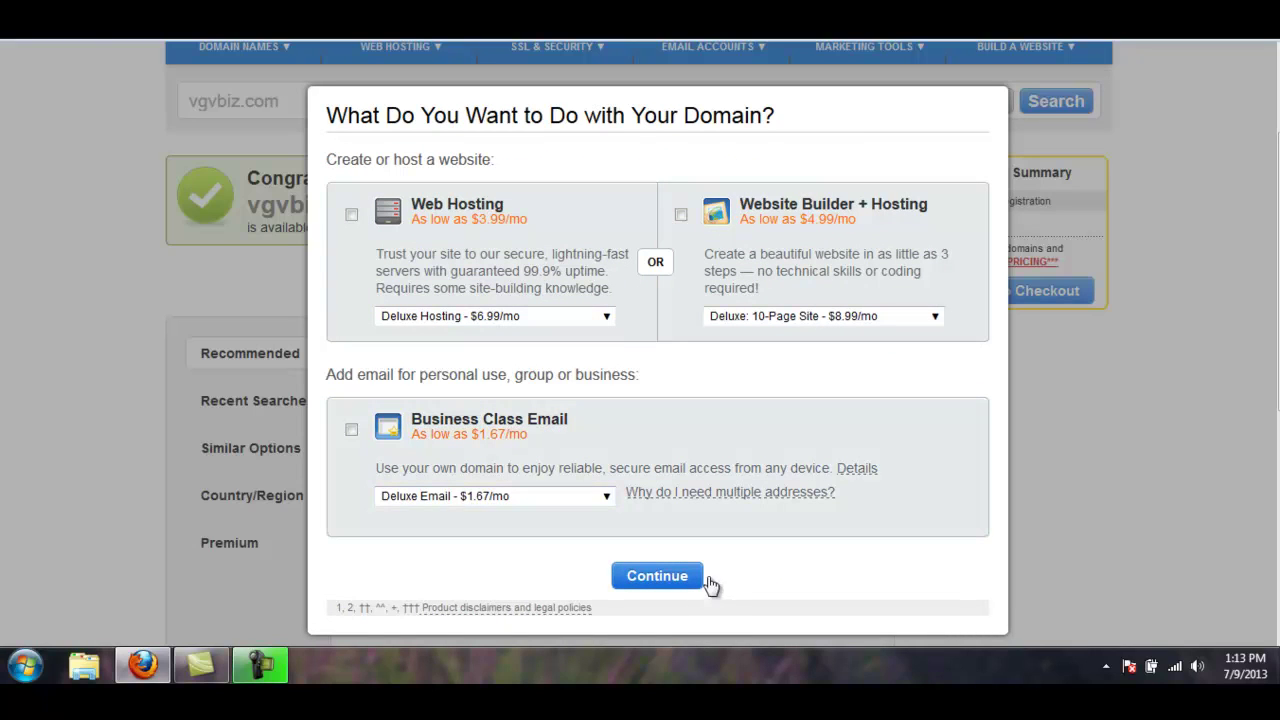
pyautogui.click(652, 580)
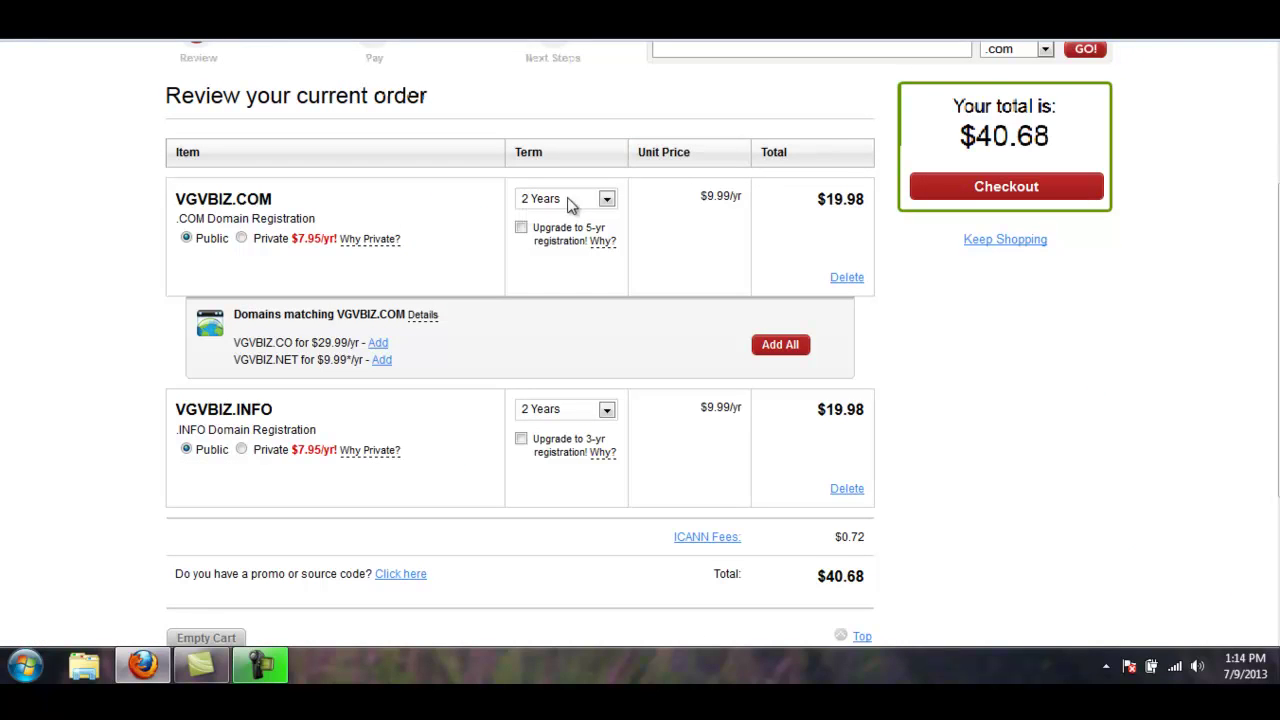
# Set the registration term of both vgvbiz.com and vgvbiz.info to 1 year in the order.
pyautogui.click(606, 201)
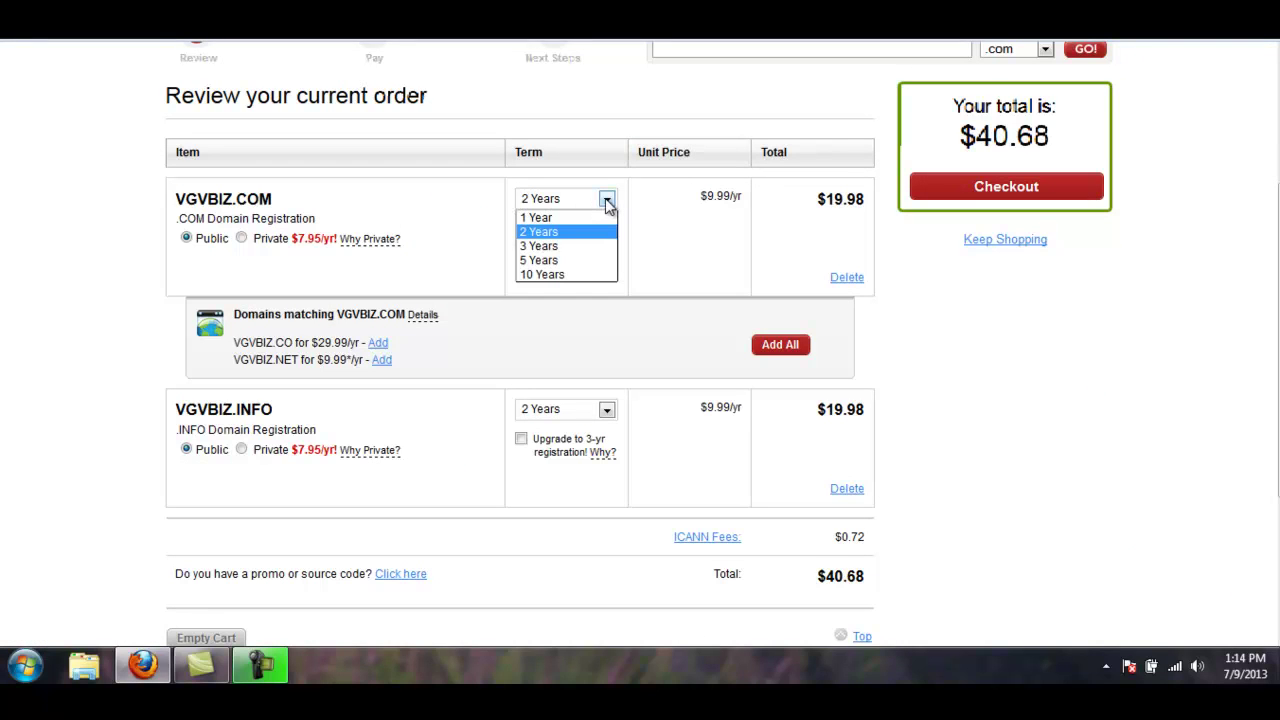
pyautogui.click(568, 217)
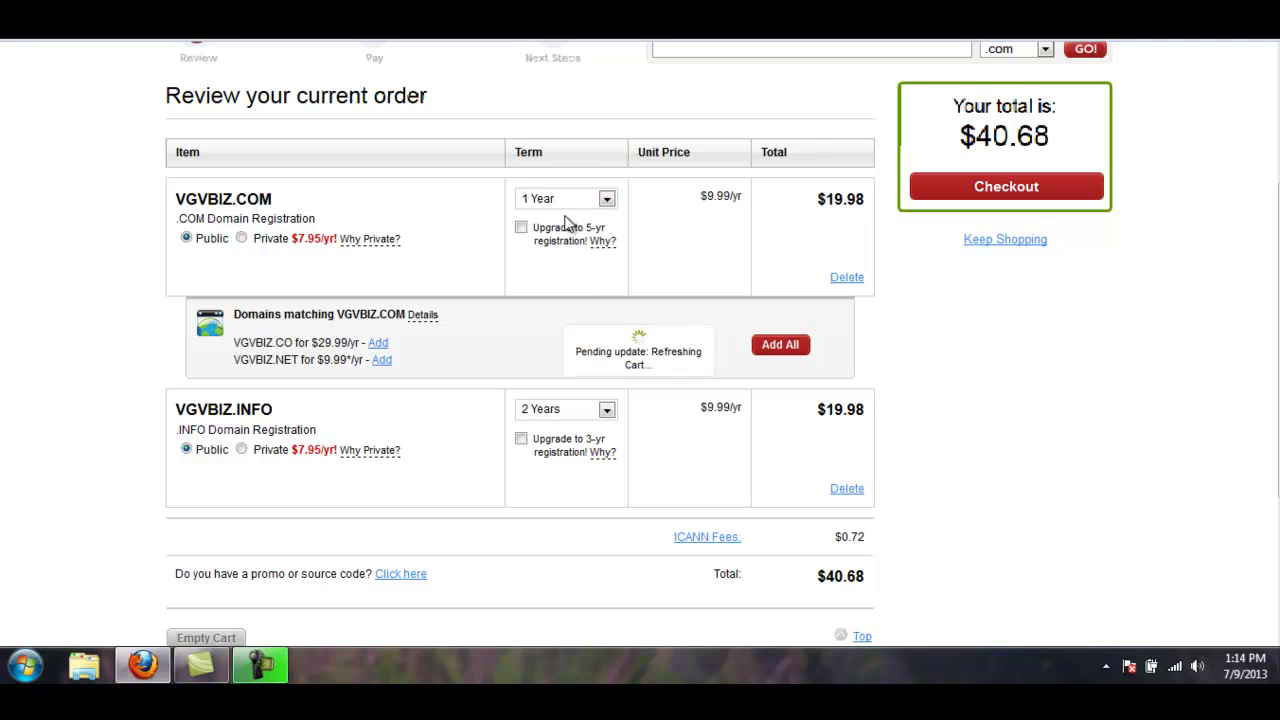
pyautogui.click(607, 412)
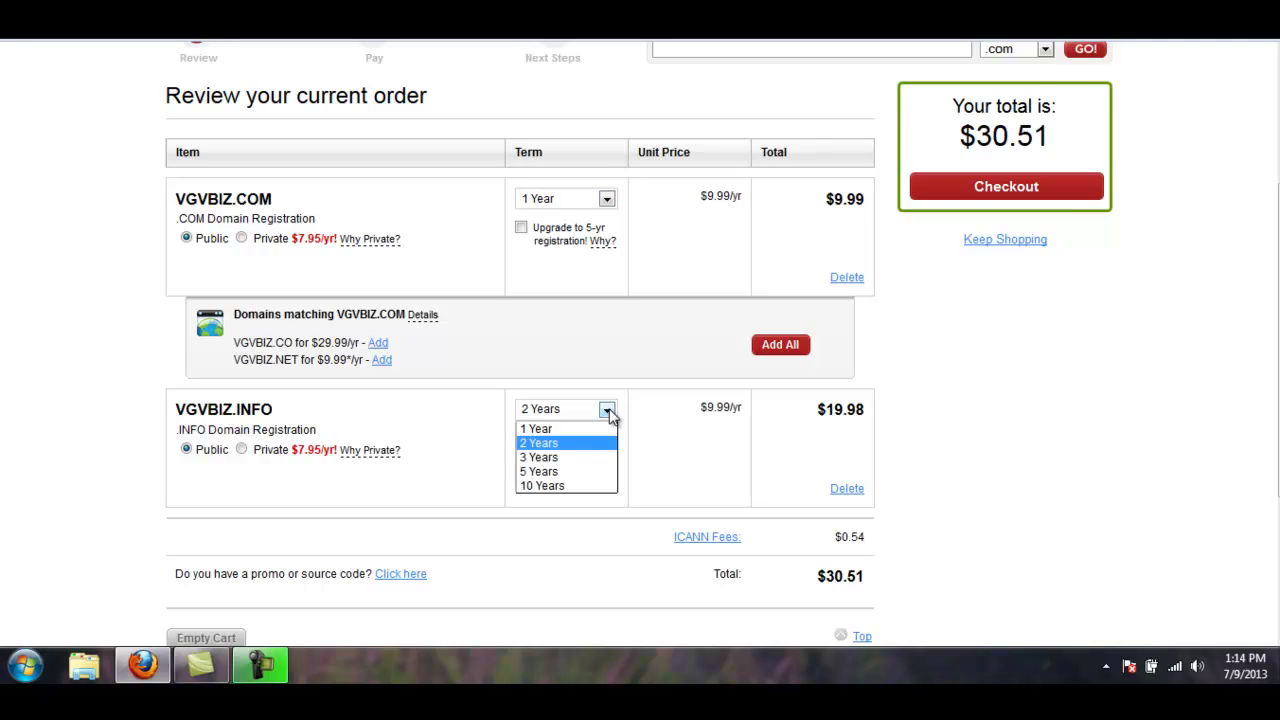
pyautogui.click(569, 428)
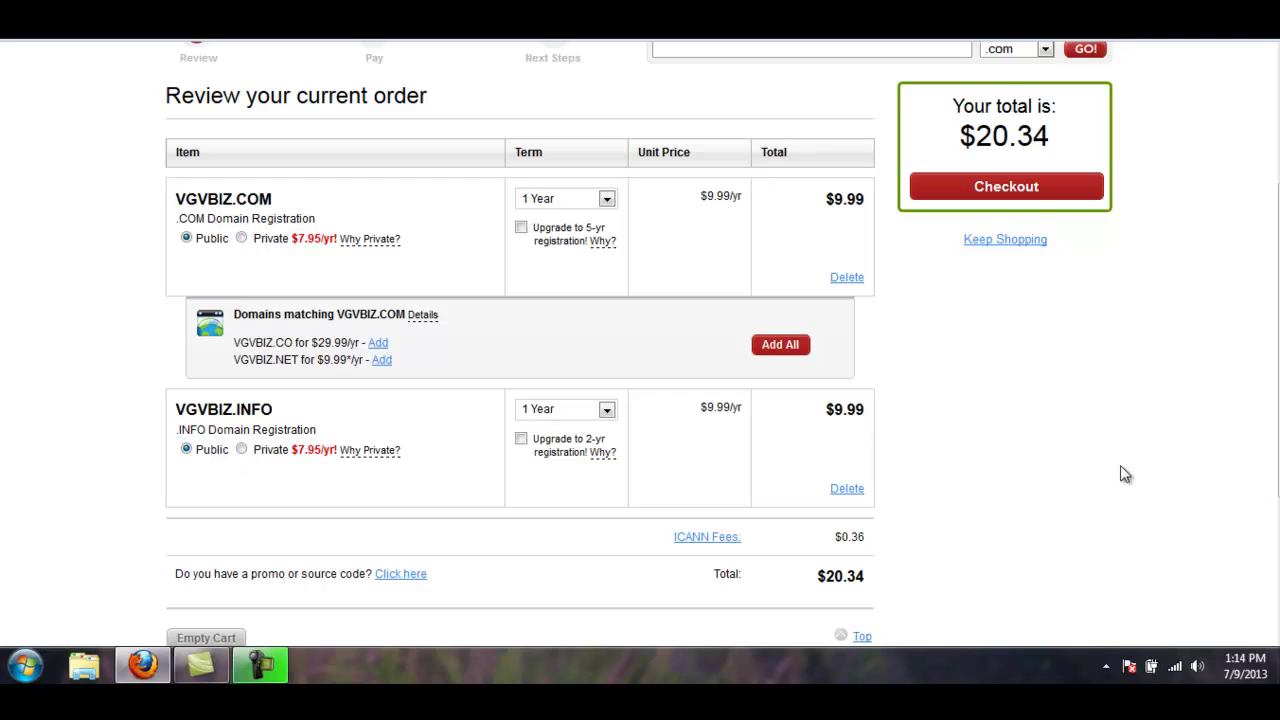
# Review the rest of the order and proceed to checkout with the two domains.
pyautogui.scroll(-3, 1270, 400)
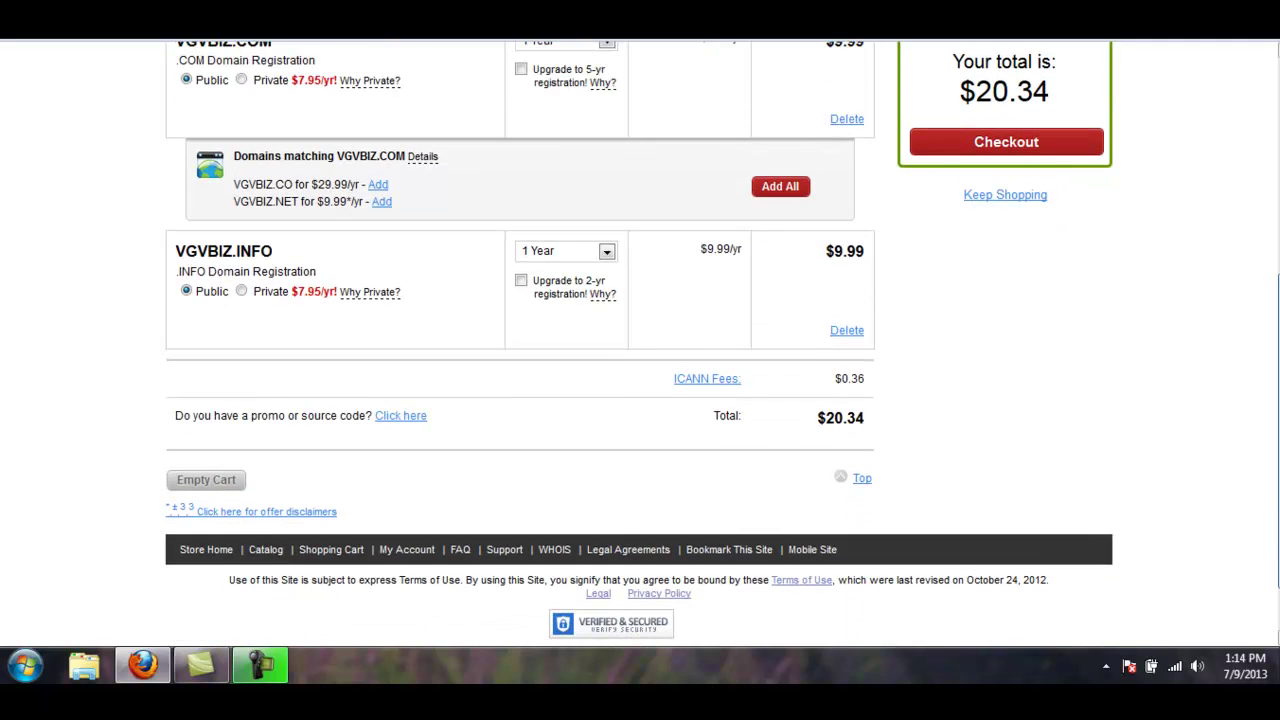
pyautogui.scroll(5, 1274, 298)
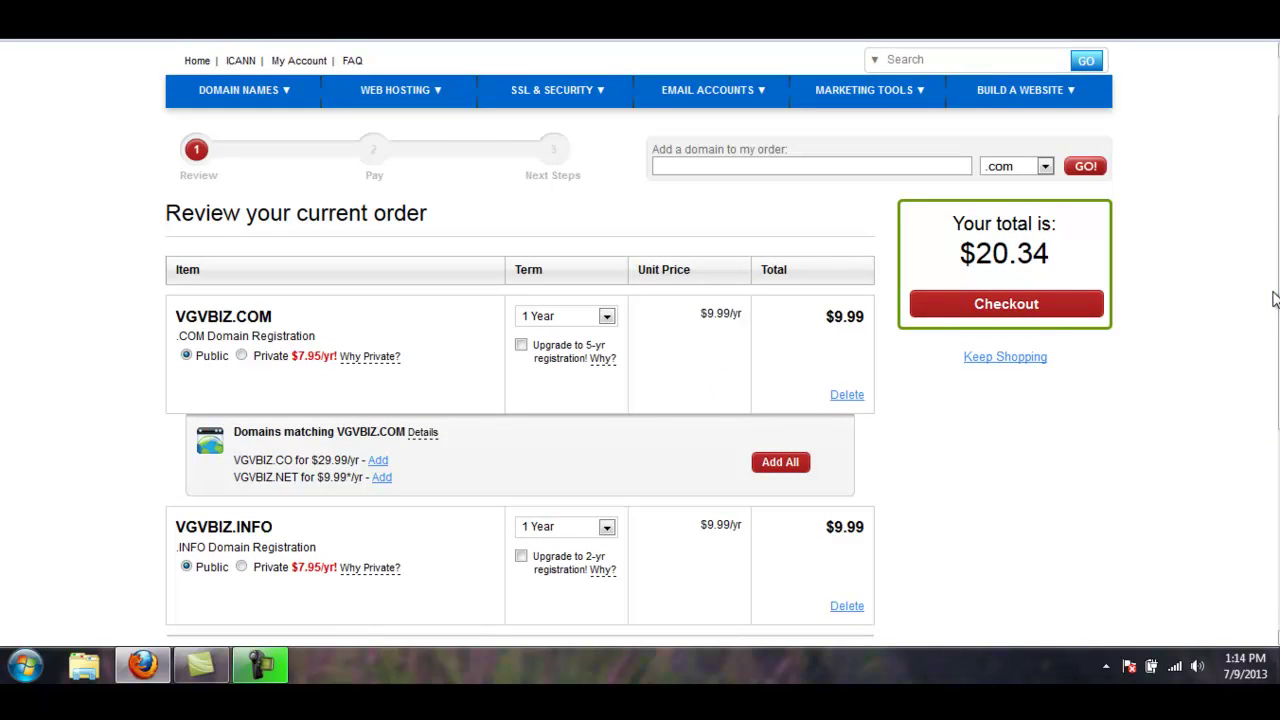
pyautogui.click(1008, 304)
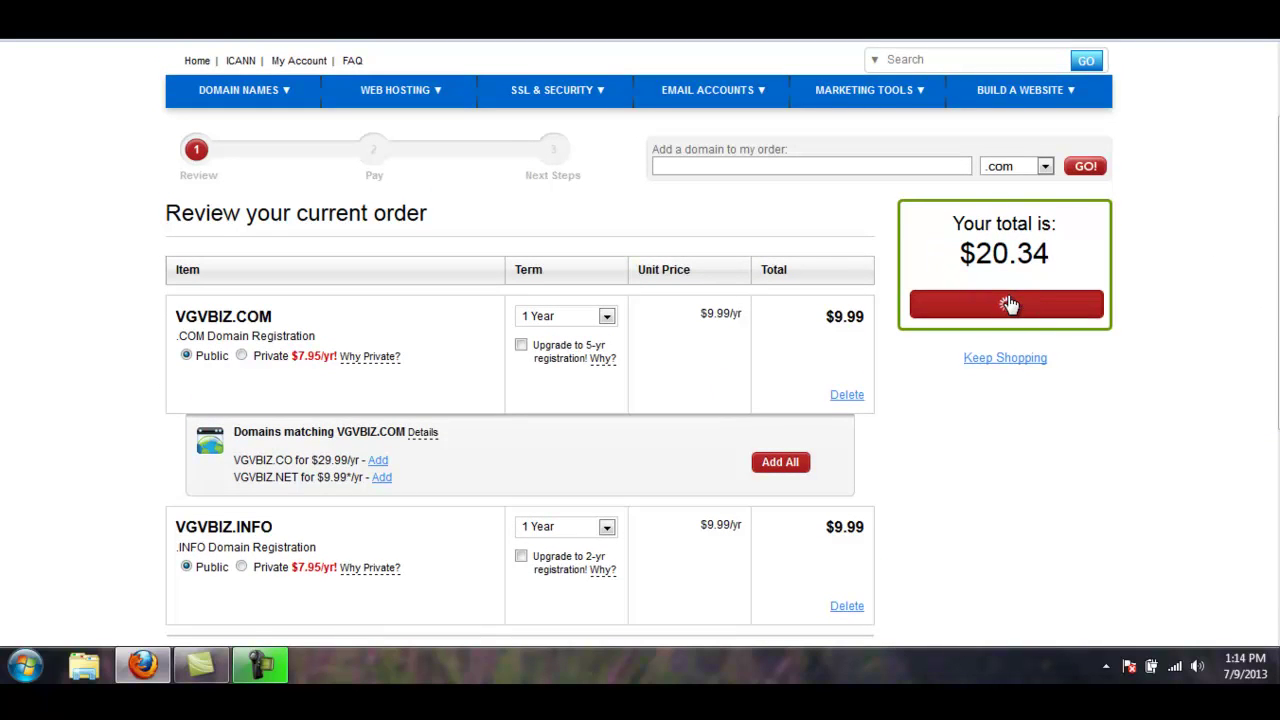